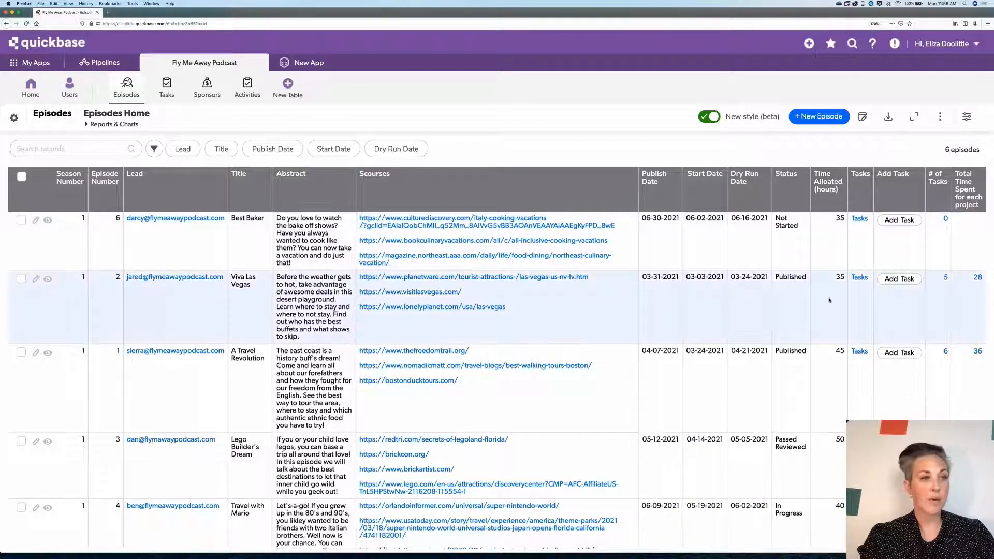
{"action": "scroll", "coordinate": [829, 300], "scroll_direction": "down", "scroll_amount": 1}
{"action": "scroll", "coordinate": [829, 301], "scroll_direction": "up", "scroll_amount": 1}
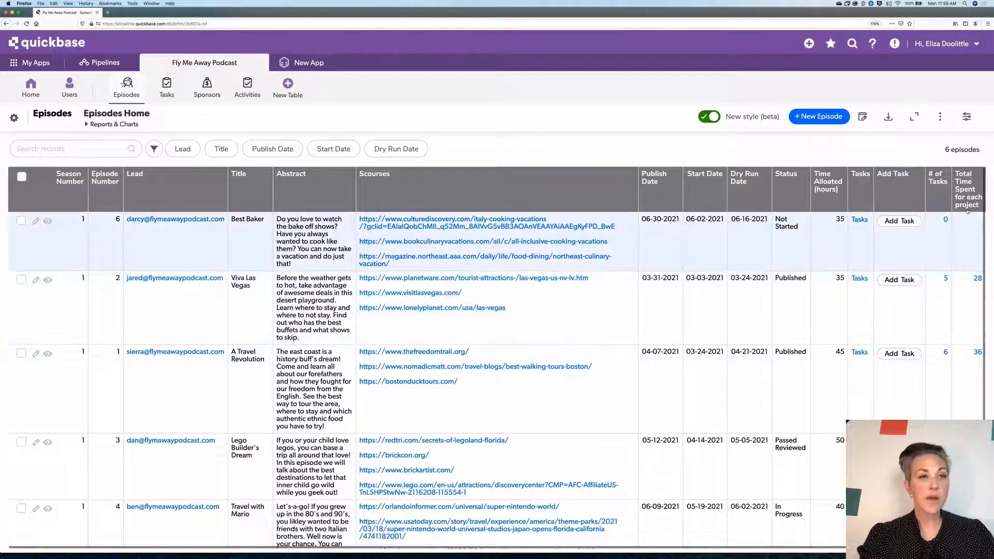
{"action": "scroll", "coordinate": [978, 301], "scroll_direction": "down", "scroll_amount": 1}
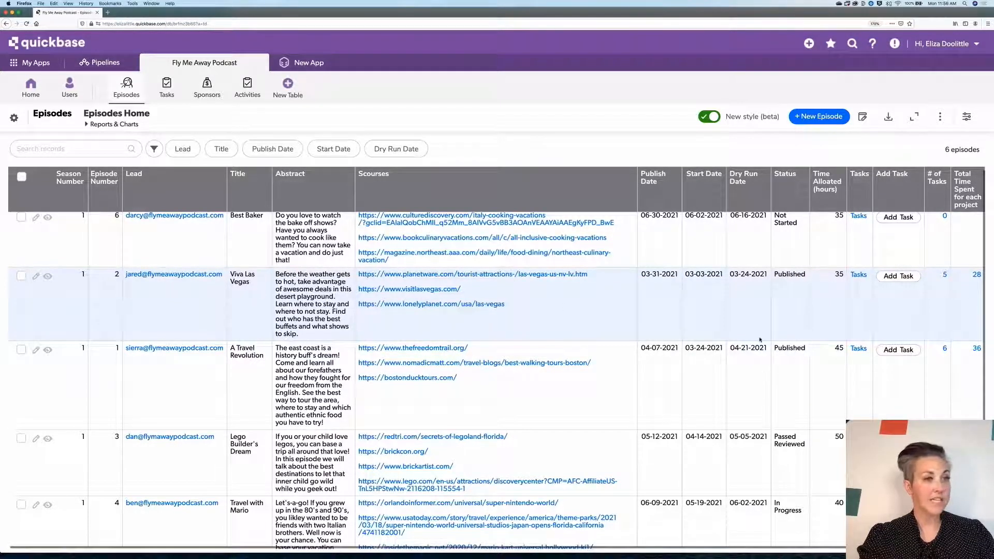
{"action": "scroll", "coordinate": [838, 281], "scroll_direction": "up", "scroll_amount": 1}
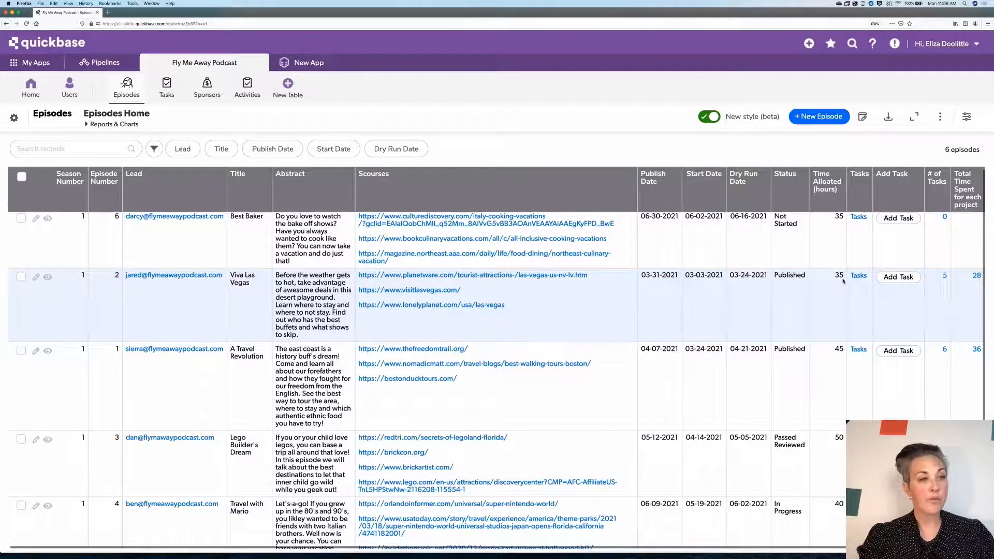
{"action": "scroll", "coordinate": [843, 308], "scroll_direction": "down", "scroll_amount": 1}
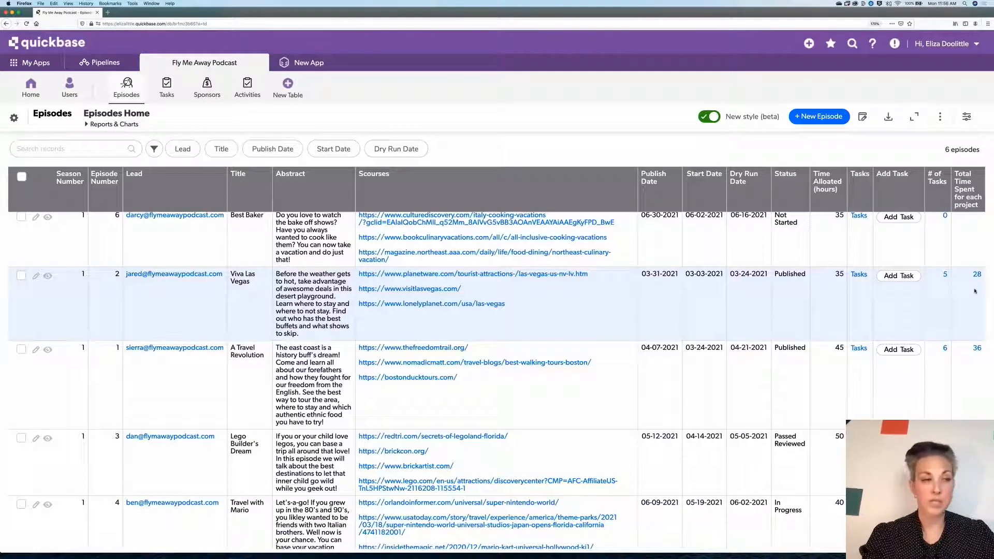
{"action": "scroll", "coordinate": [975, 291], "scroll_direction": "up", "scroll_amount": 1}
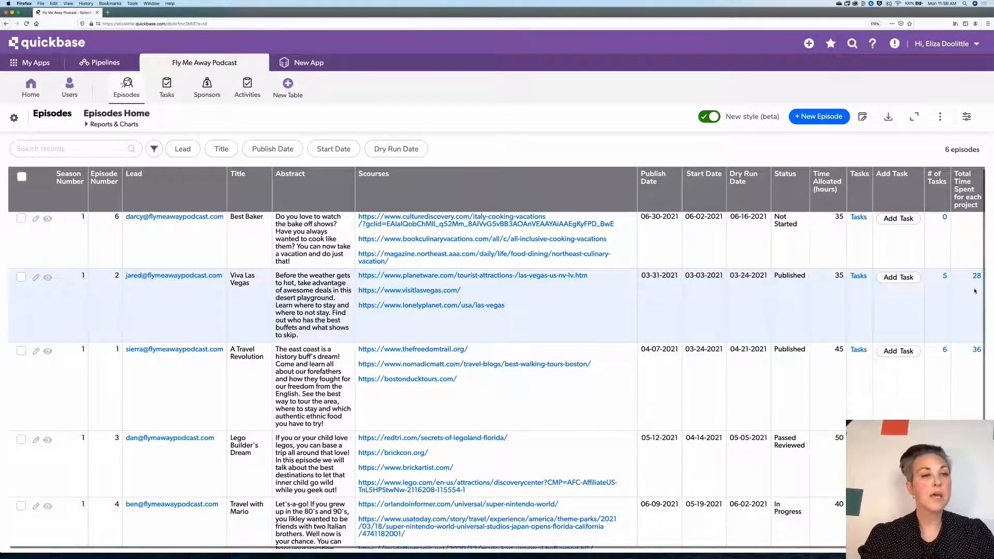
{"action": "scroll", "coordinate": [733, 318], "scroll_direction": "down", "scroll_amount": 1}
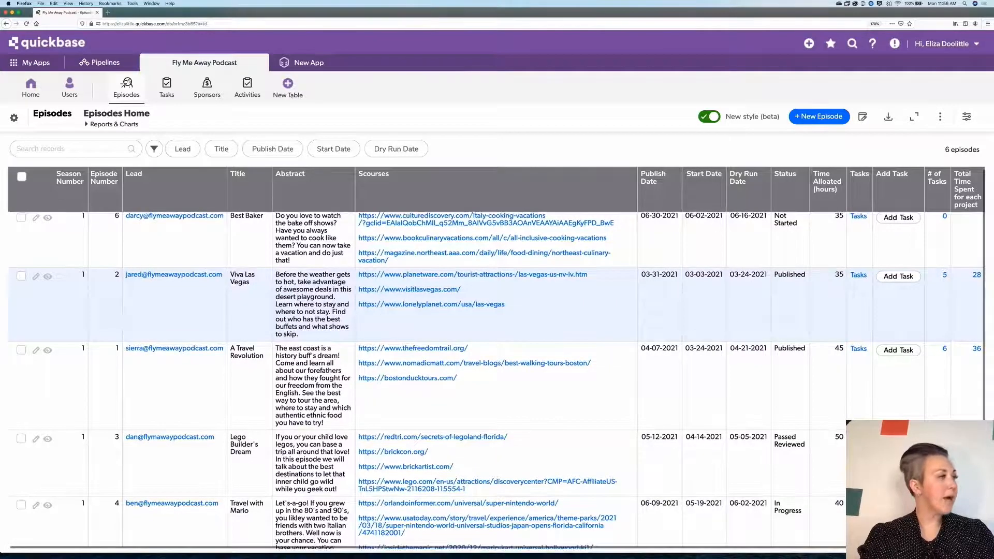
- Start a new chart report for the Episodes table
{"action": "left_click", "coordinate": [113, 125]}
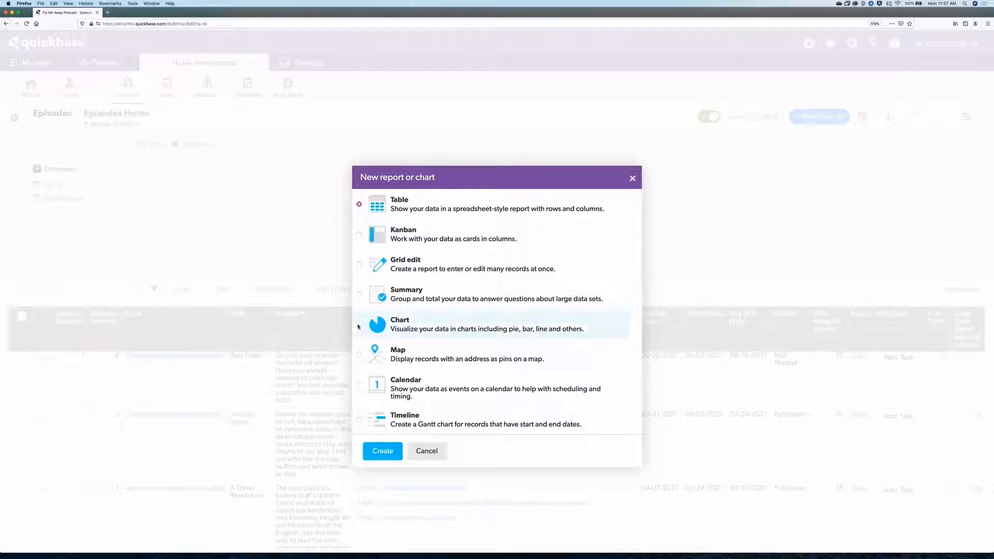
{"action": "left_click", "coordinate": [366, 327]}
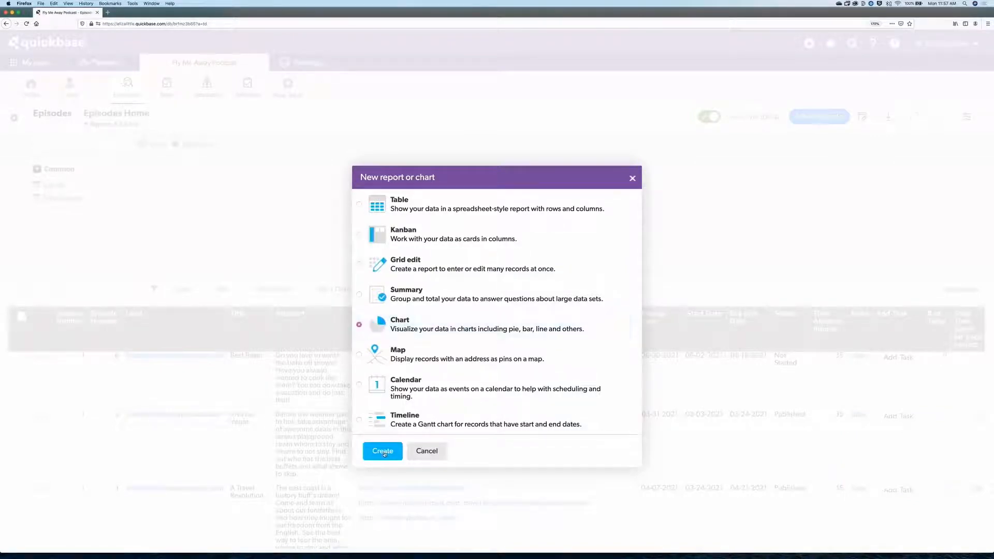
{"action": "left_click", "coordinate": [383, 451]}
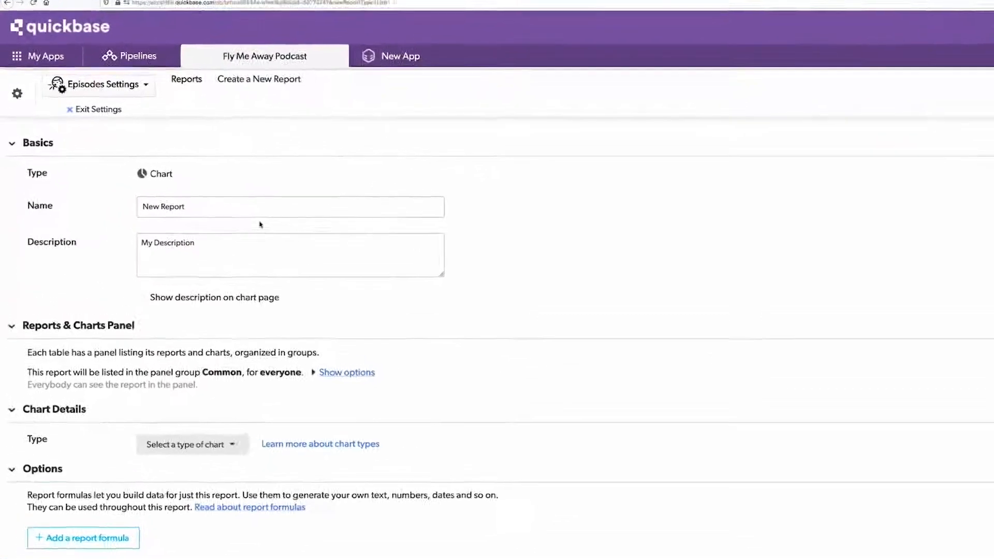
- Name the chart Time Spent by Eposide
{"action": "left_click", "coordinate": [252, 206]}
{"action": "key", "text": "BackSpace"}
{"action": "key", "text": "BackSpace"}
{"action": "key", "text": "BackSpace"}
{"action": "key", "text": "BackSpace"}
{"action": "key", "text": "BackSpace"}
{"action": "key", "text": "BackSpace"}
{"action": "key", "text": "BackSpace"}
{"action": "key", "text": "BackSpace"}
{"action": "key", "text": "BackSpace"}
{"action": "key", "text": "BackSpace"}
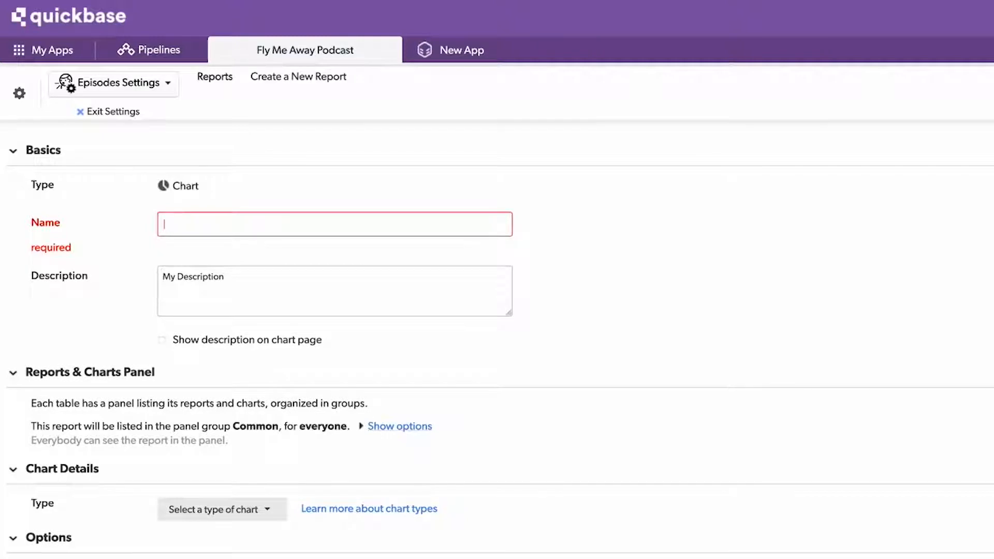
{"action": "type", "text": "Time Spent by Eposide"}
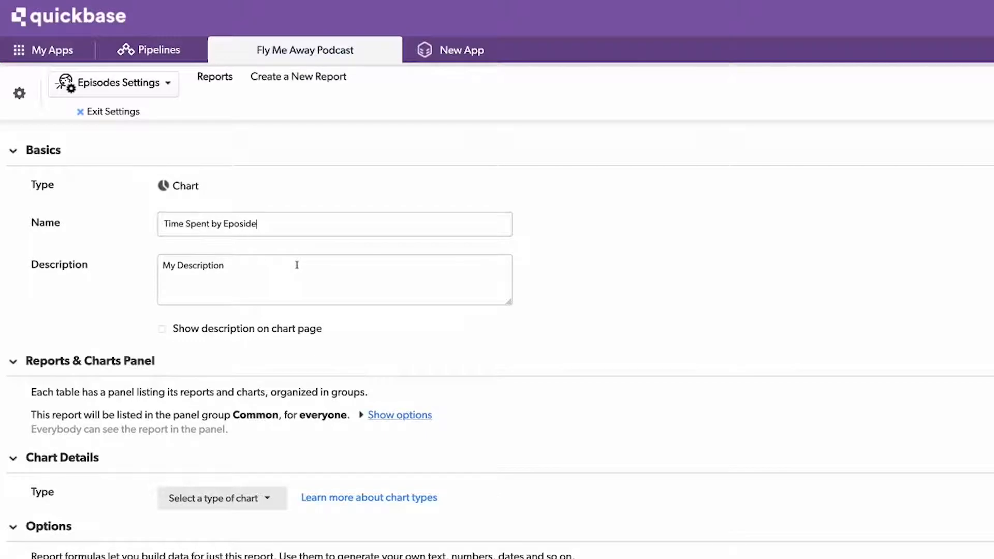
- Set the chart type to Bar
{"action": "scroll", "coordinate": [296, 265], "scroll_direction": "down", "scroll_amount": 2}
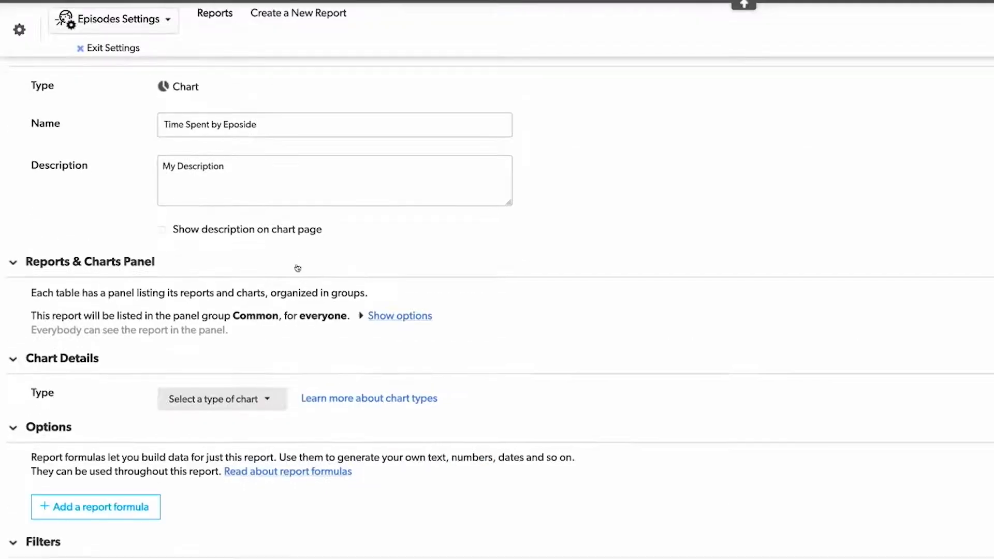
{"action": "scroll", "coordinate": [297, 268], "scroll_direction": "down", "scroll_amount": 1}
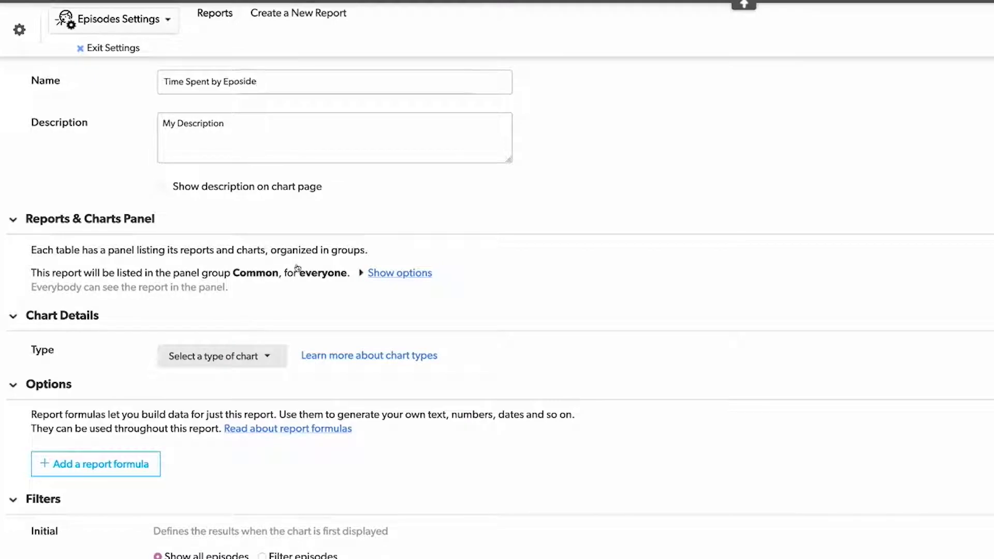
{"action": "scroll", "coordinate": [297, 266], "scroll_direction": "down", "scroll_amount": 2}
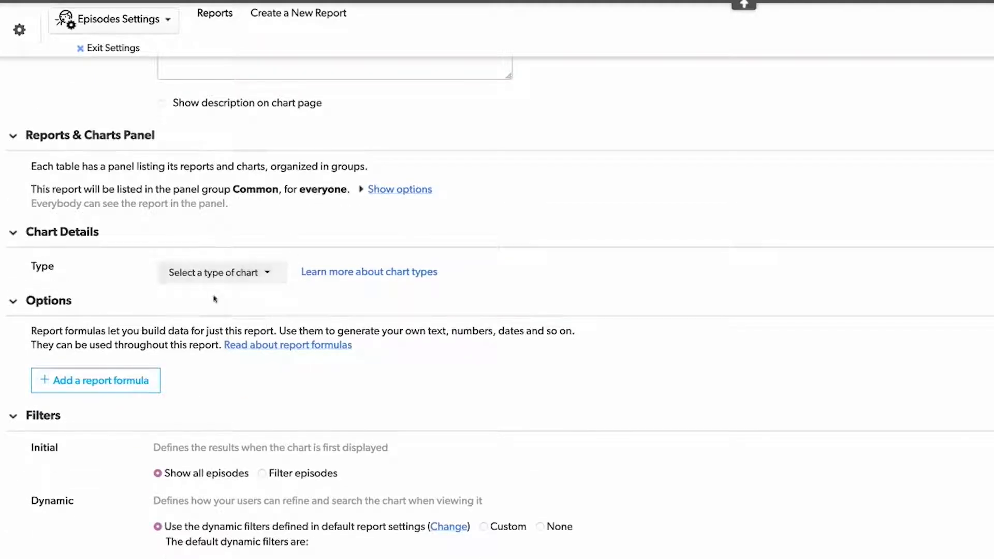
{"action": "left_click", "coordinate": [262, 277]}
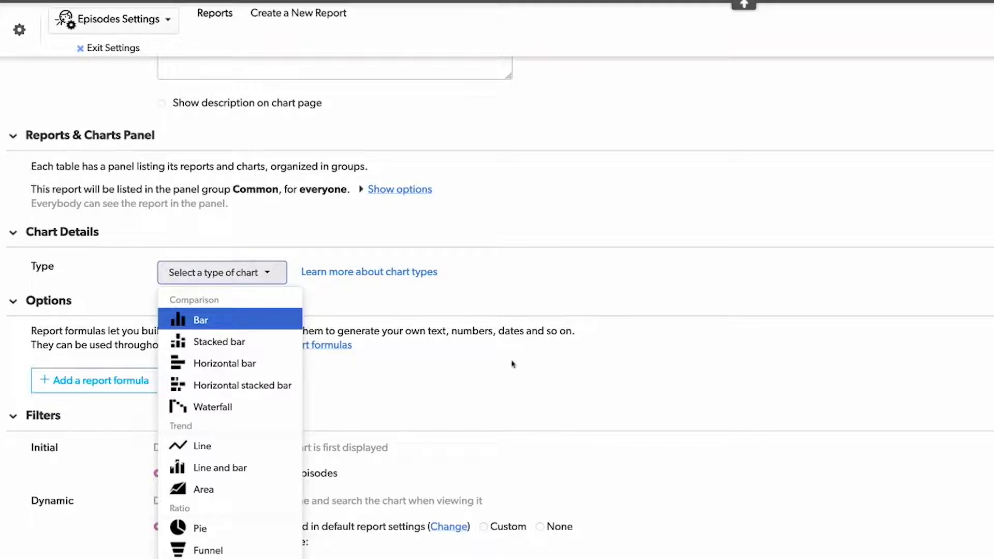
{"action": "key", "text": "Return"}
- Set the x-axis category field to Total Time Spent for each project
{"action": "scroll", "coordinate": [512, 364], "scroll_direction": "down", "scroll_amount": 4}
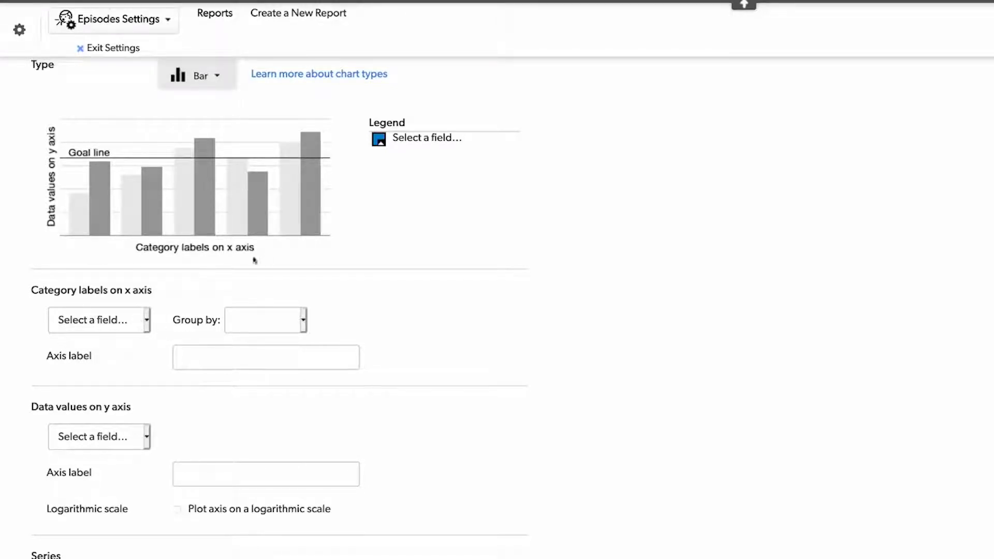
{"action": "left_click", "coordinate": [146, 321]}
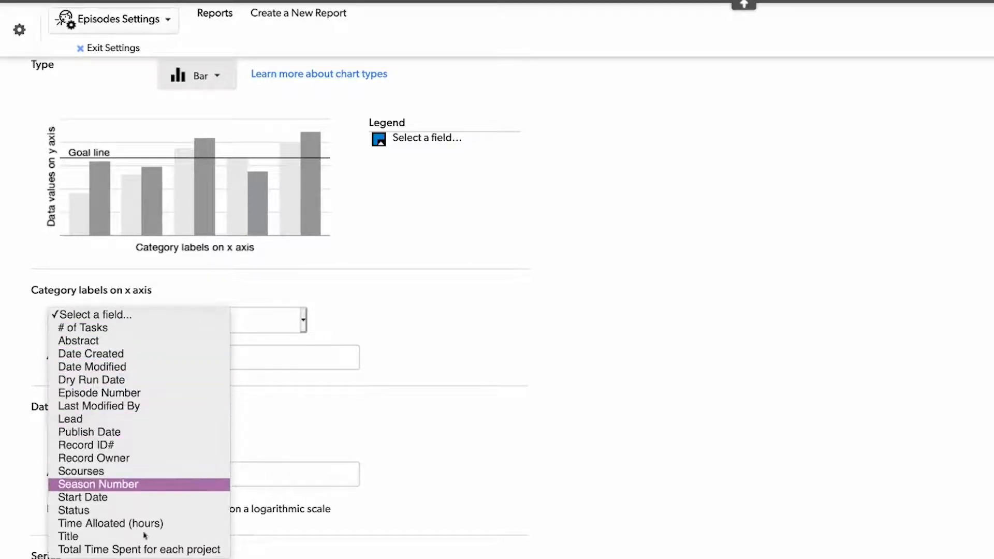
{"action": "left_click", "coordinate": [151, 550]}
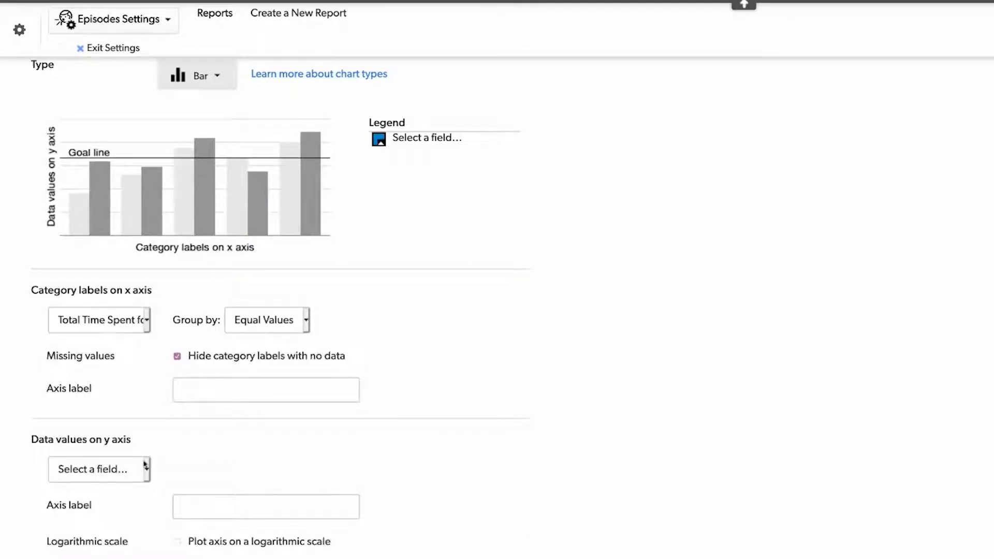
- Set the y-axis data to Total Time Spent for each project and the x-axis categories to Episode Number
{"action": "left_click", "coordinate": [140, 466]}
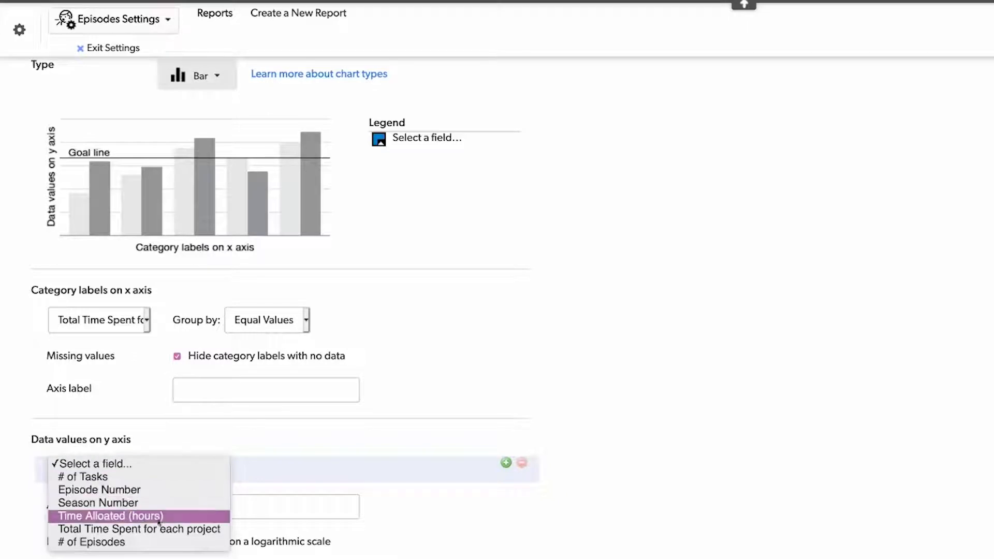
{"action": "left_click", "coordinate": [172, 534]}
{"action": "left_click", "coordinate": [145, 322]}
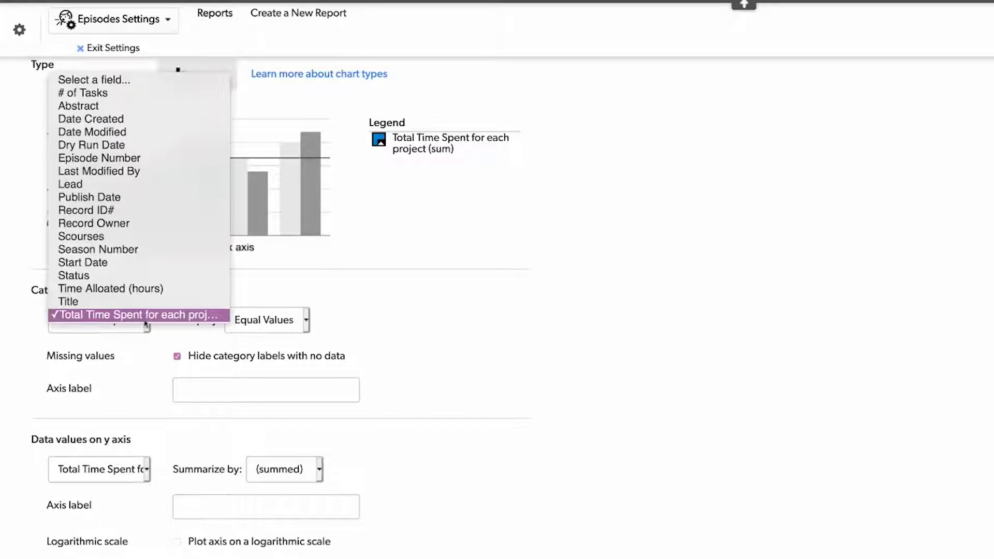
{"action": "left_click", "coordinate": [144, 161]}
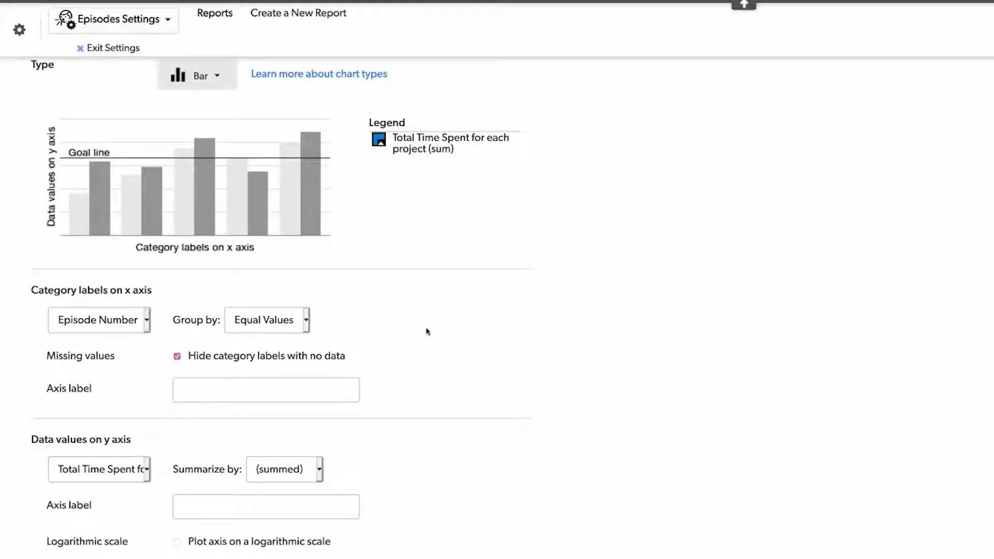
- Set the chart's series field to Lead
{"action": "scroll", "coordinate": [428, 331], "scroll_direction": "down", "scroll_amount": 2}
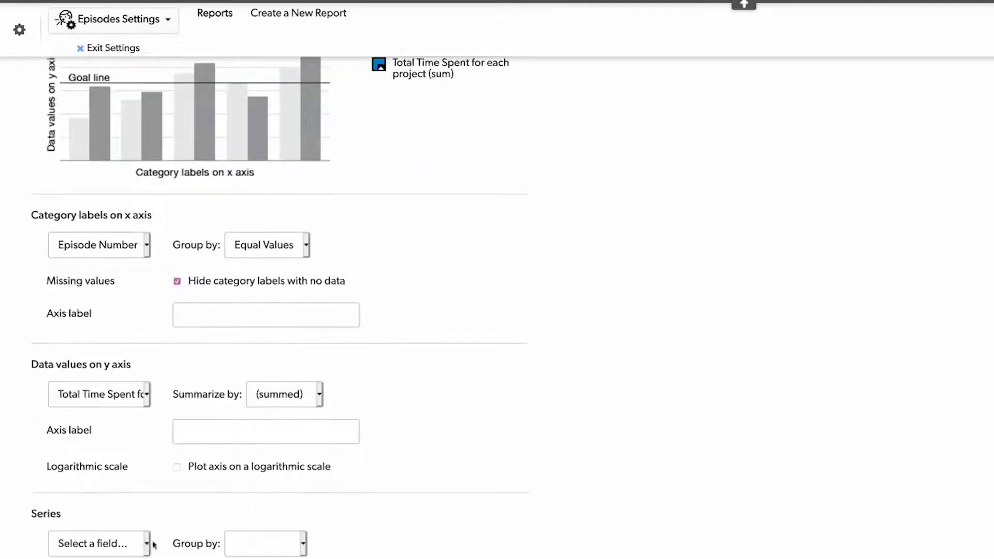
{"action": "left_click", "coordinate": [148, 545]}
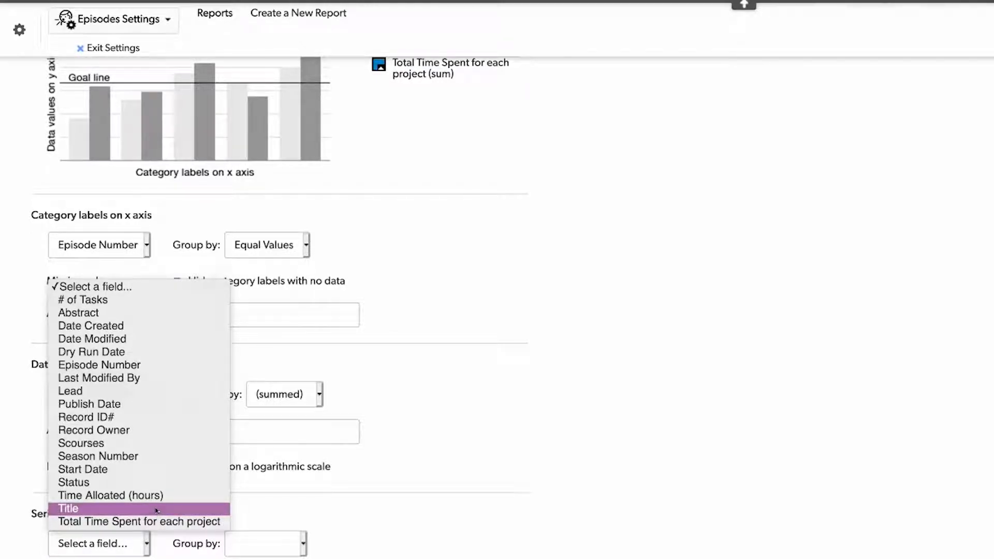
{"action": "left_click", "coordinate": [155, 391]}
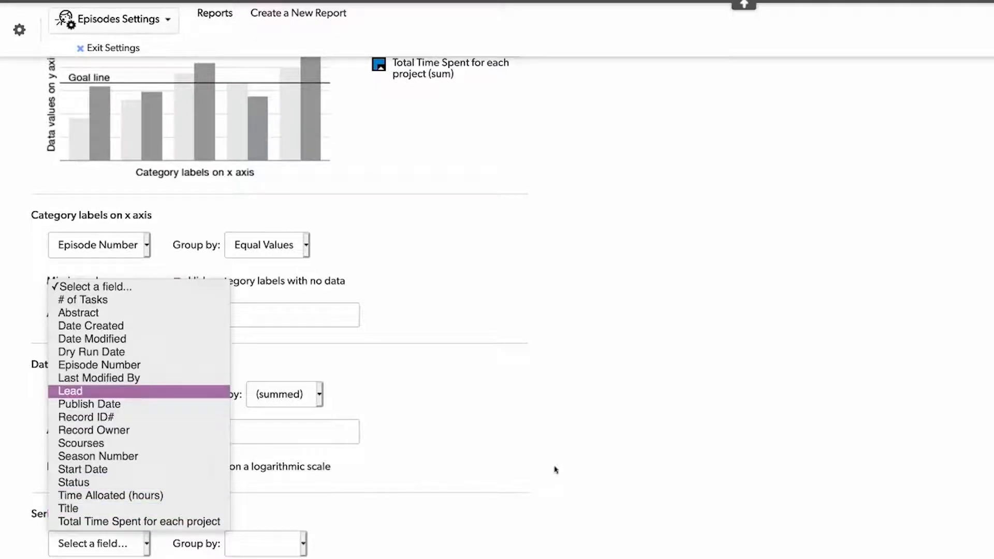
{"action": "scroll", "coordinate": [555, 470], "scroll_direction": "up", "scroll_amount": 2}
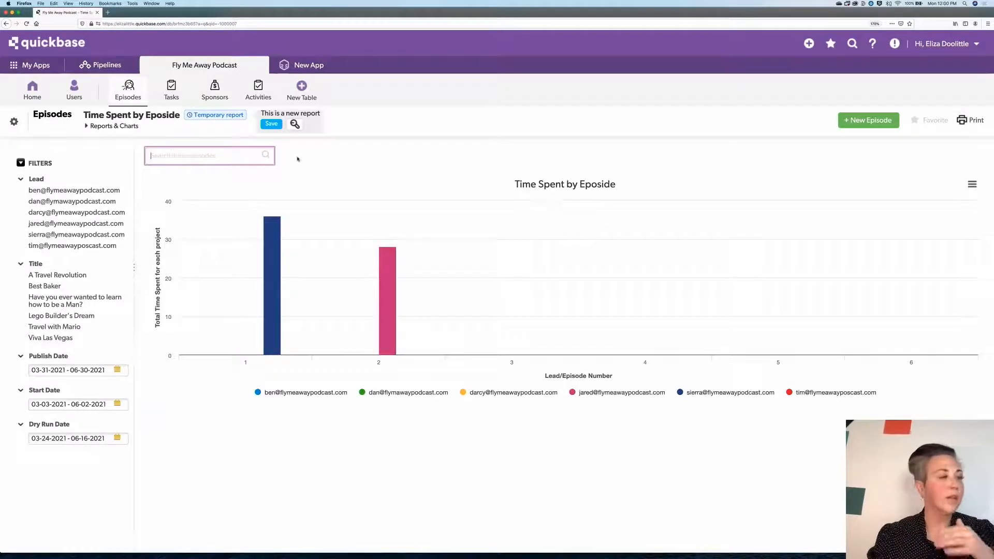
- Reopen the chart settings, change the y-axis data field to Time Alloated (hours), and display the chart
{"action": "left_click", "coordinate": [295, 125]}
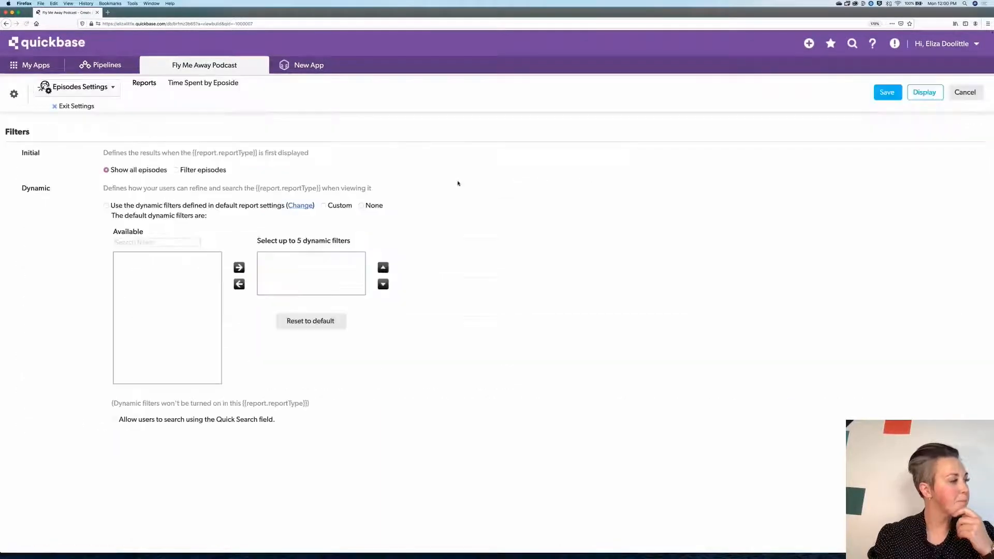
{"action": "scroll", "coordinate": [423, 241], "scroll_direction": "down", "scroll_amount": 5}
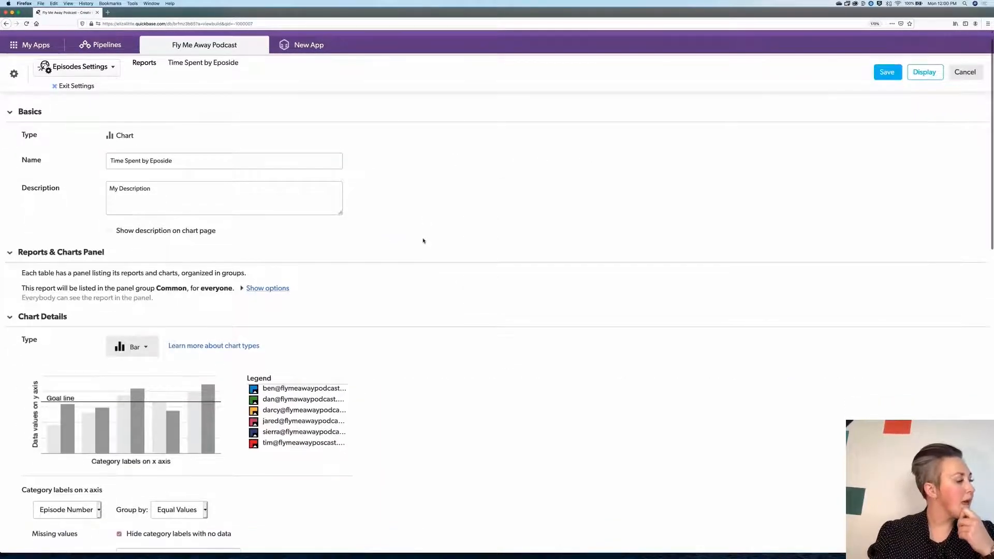
{"action": "scroll", "coordinate": [423, 240], "scroll_direction": "down", "scroll_amount": 2}
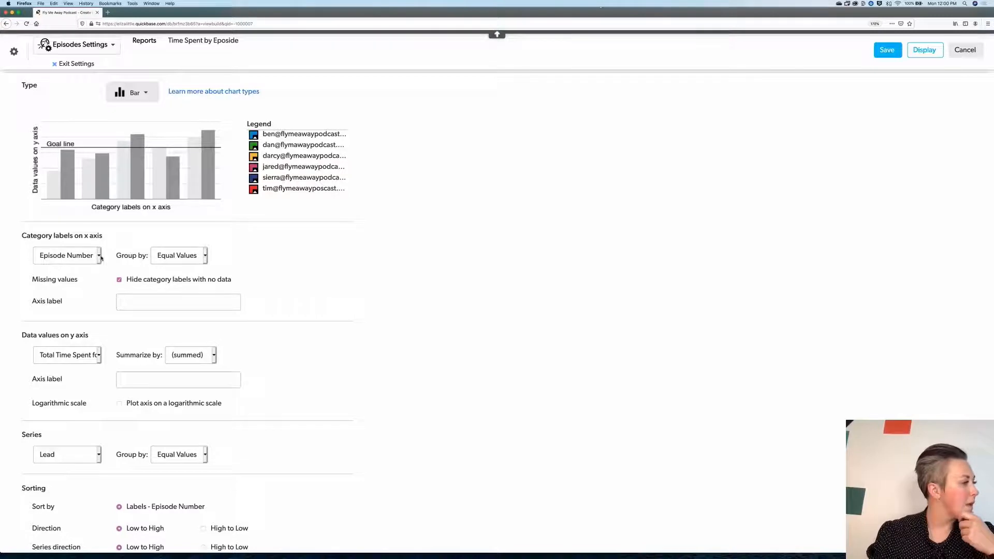
{"action": "left_click", "coordinate": [97, 356]}
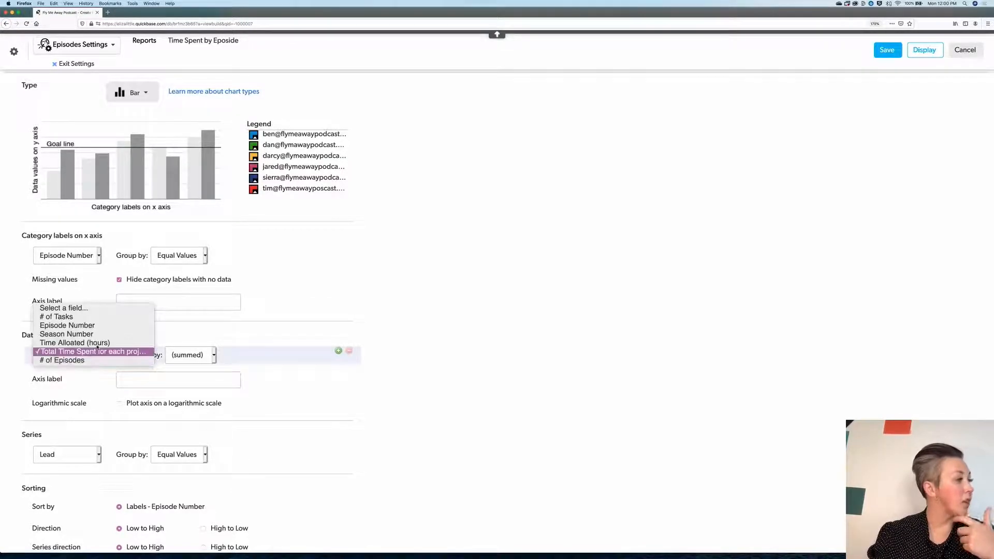
{"action": "left_click", "coordinate": [98, 343]}
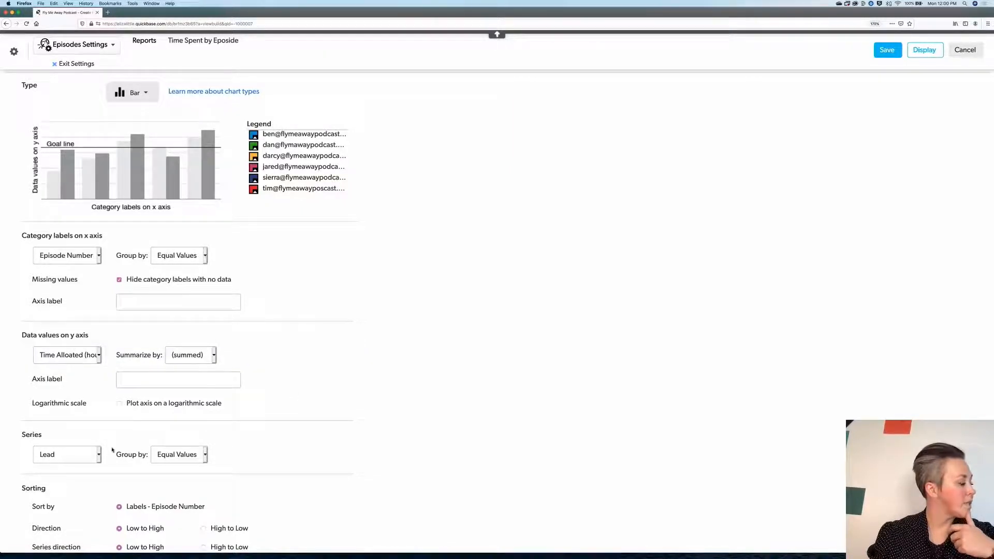
{"action": "left_click", "coordinate": [925, 51]}
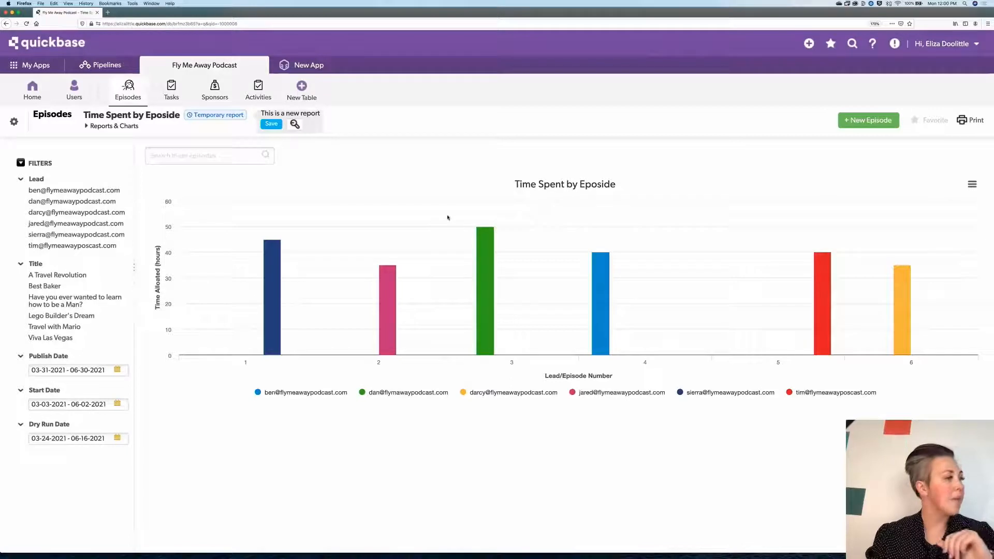
- Inspect the allotted hours shown for each episode's bar in the chart
{"action": "mouse_move", "coordinate": [274, 269]}
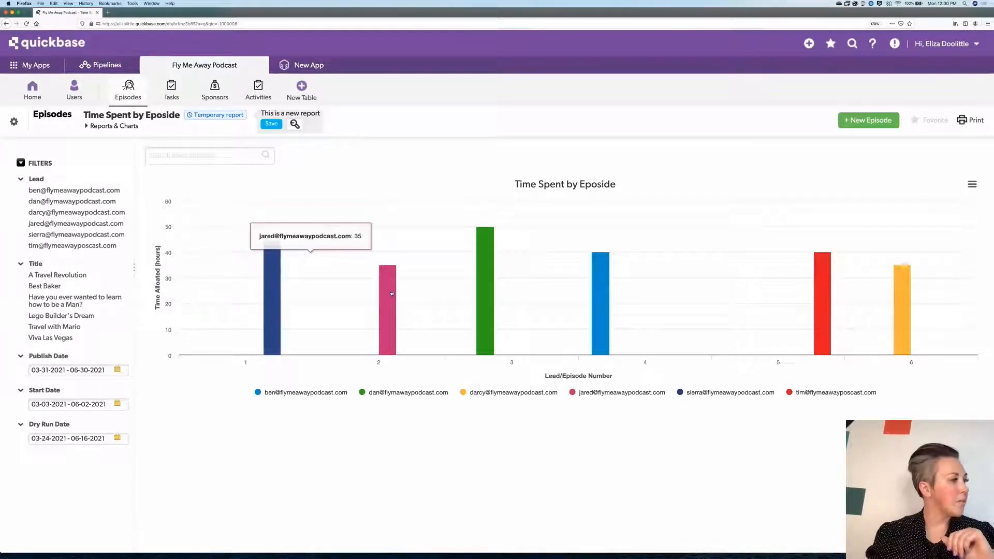
{"action": "mouse_move", "coordinate": [478, 283]}
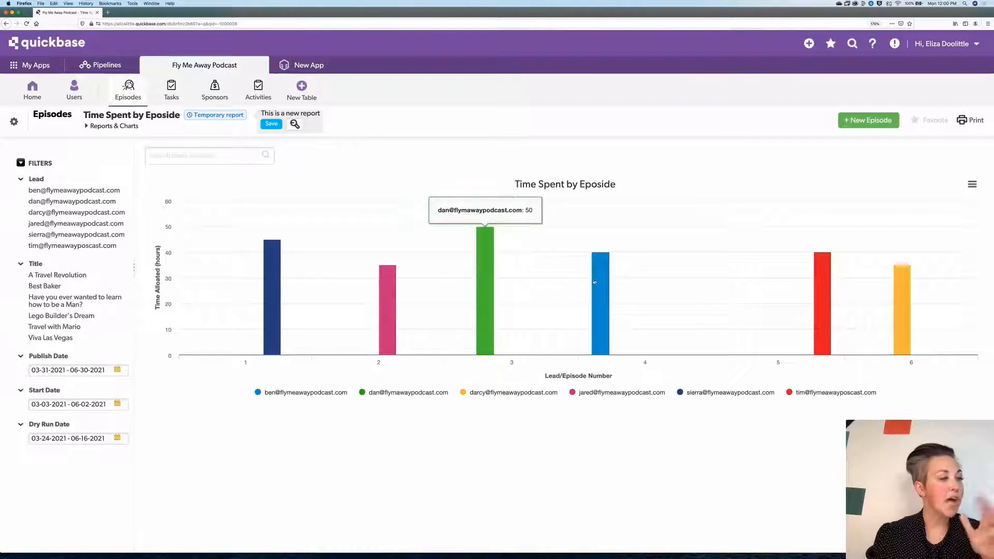
{"action": "mouse_move", "coordinate": [854, 291]}
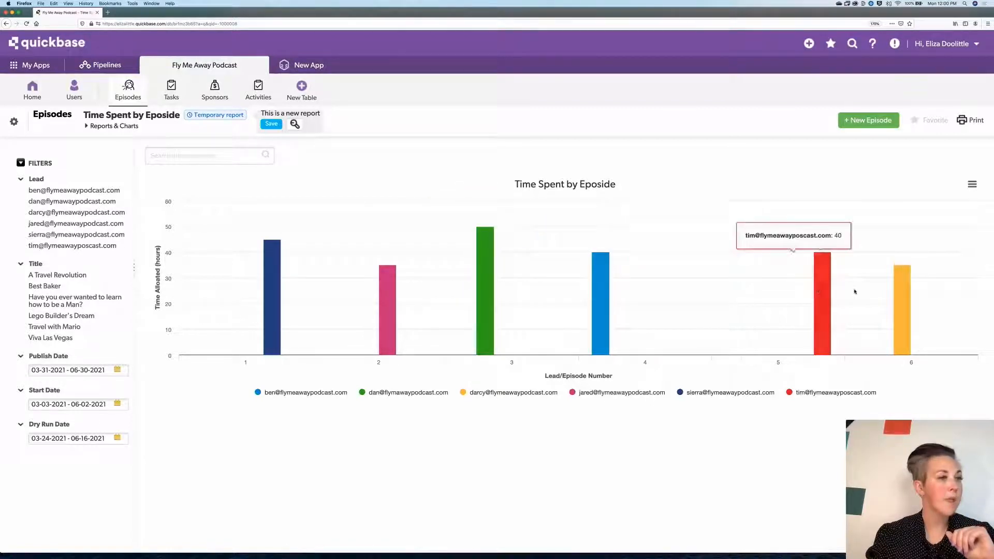
{"action": "mouse_move", "coordinate": [909, 292]}
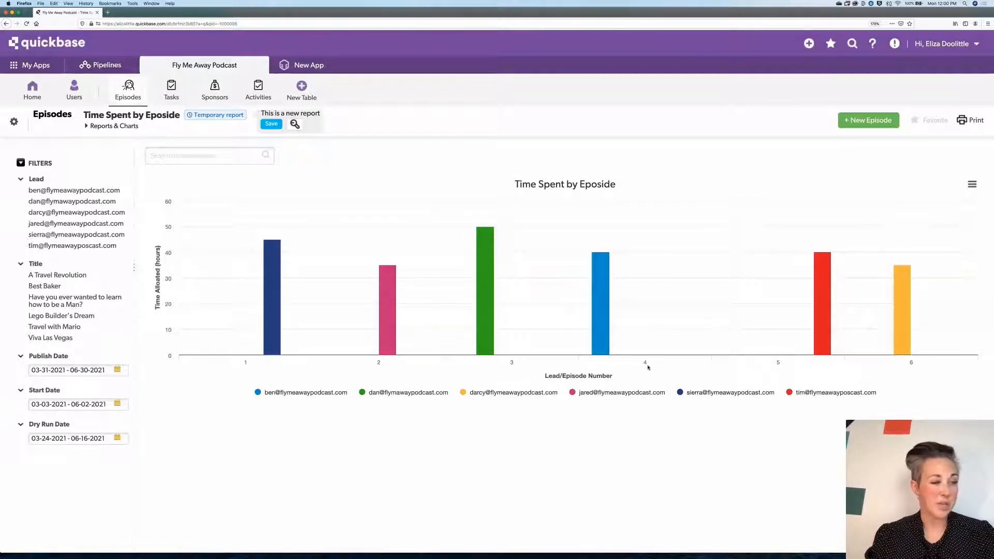
- Reopen the chart settings and change the x-axis category labels field to Title, then show the chart
{"action": "scroll", "coordinate": [646, 367], "scroll_direction": "down", "scroll_amount": 1}
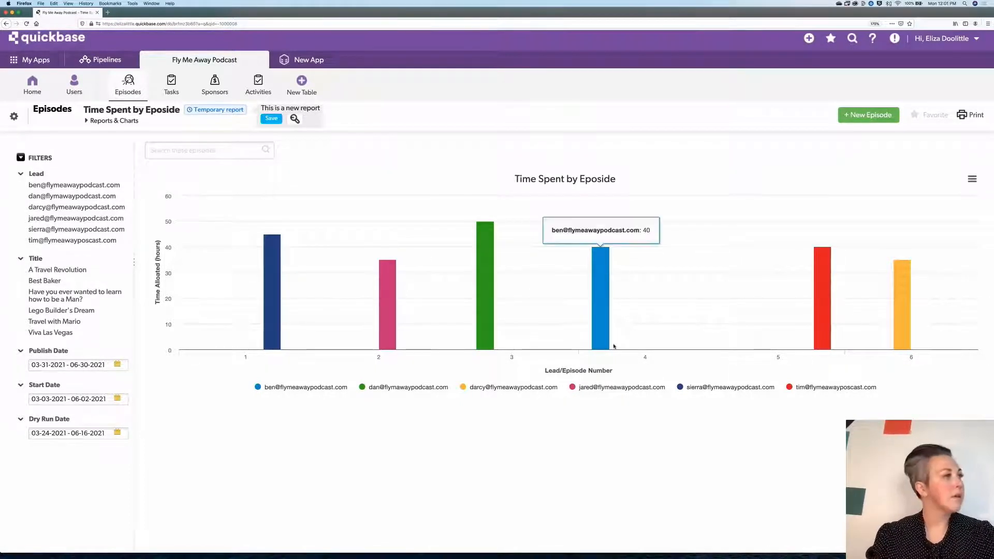
{"action": "left_click", "coordinate": [295, 119]}
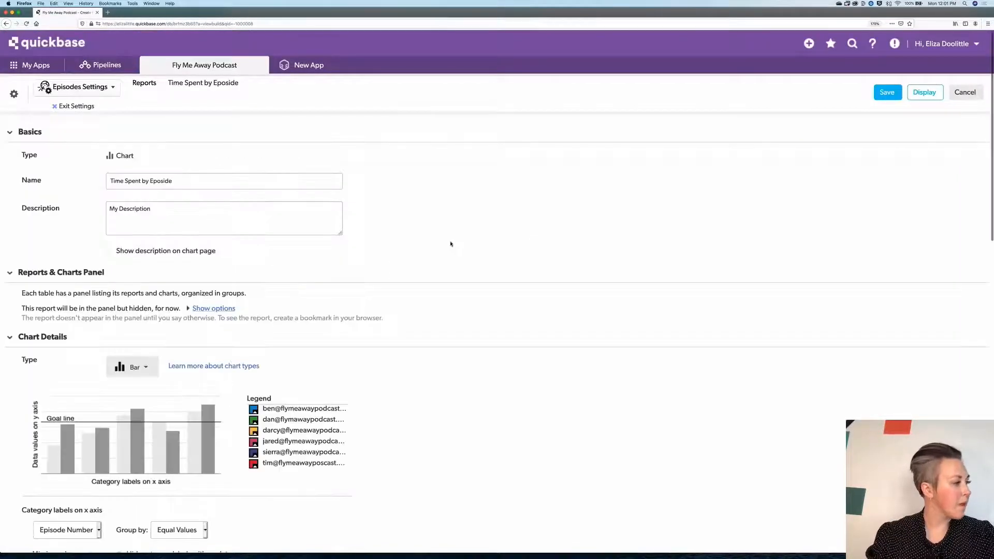
{"action": "scroll", "coordinate": [453, 245], "scroll_direction": "down", "scroll_amount": 6}
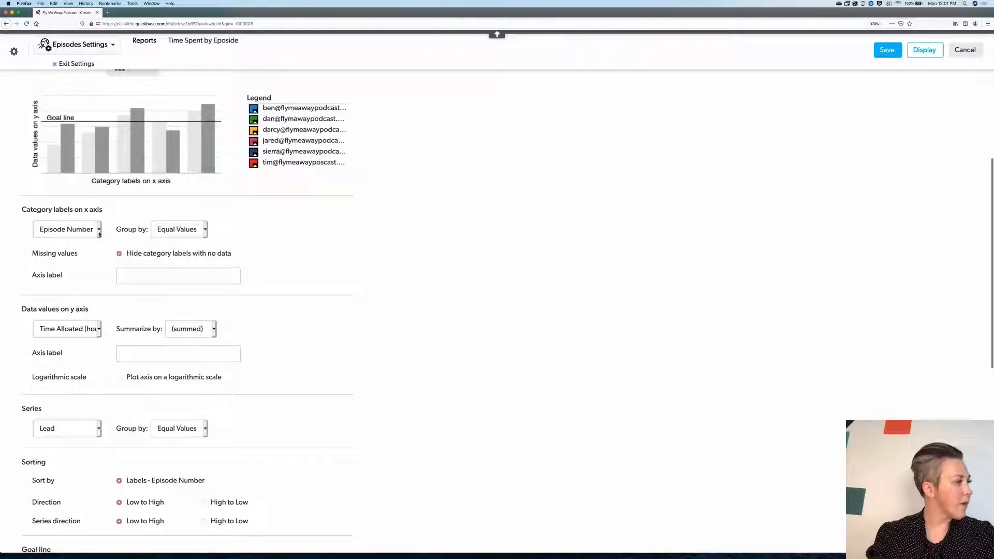
{"action": "left_click", "coordinate": [100, 234]}
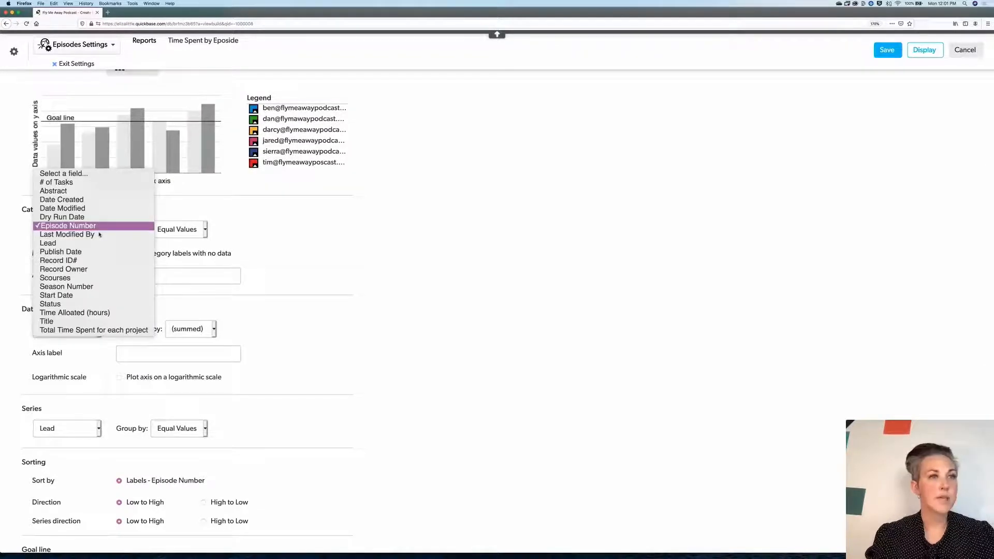
{"action": "key", "text": "Down"}
{"action": "key", "text": "Down"}
{"action": "key", "text": "Down"}
{"action": "key", "text": "Down"}
{"action": "key", "text": "Down"}
{"action": "key", "text": "Down"}
{"action": "key", "text": "Down"}
{"action": "key", "text": "Down"}
{"action": "key", "text": "Down"}
{"action": "key", "text": "Down"}
{"action": "key", "text": "Down"}
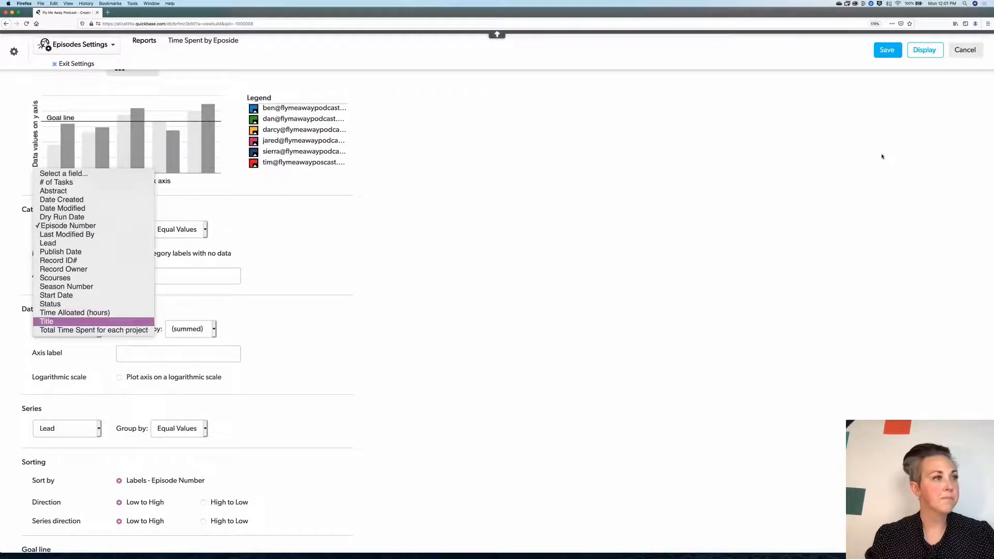
{"action": "key", "text": "Return"}
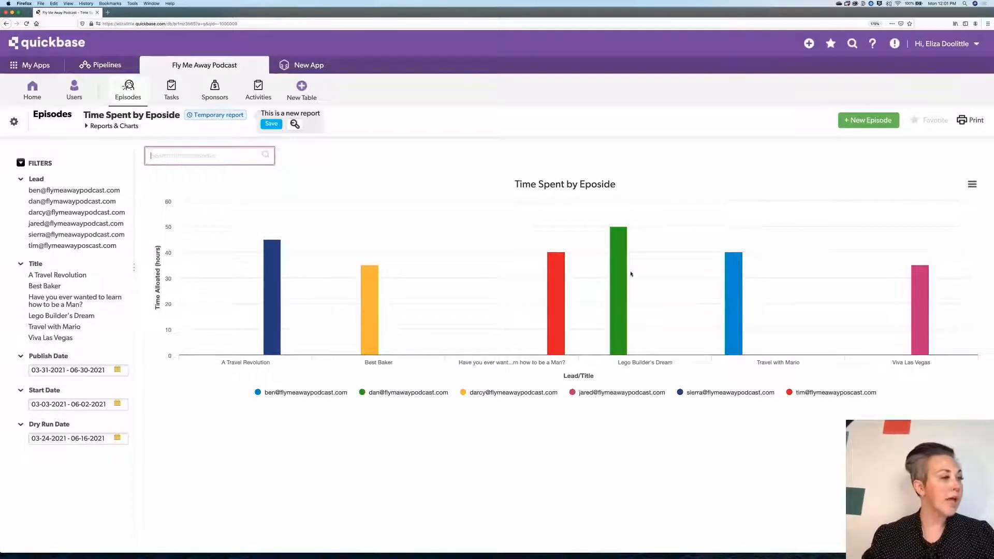
- Check the allotted hours on a couple of episode bars and save the Time Spent by Eposide chart report
{"action": "mouse_move", "coordinate": [618, 248]}
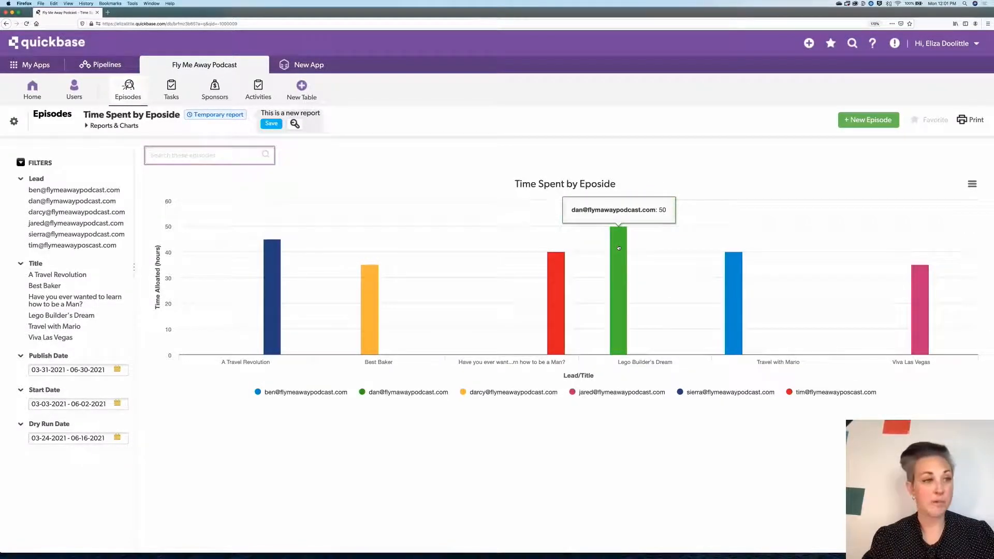
{"action": "scroll", "coordinate": [378, 301], "scroll_direction": "down", "scroll_amount": 1}
{"action": "mouse_move", "coordinate": [373, 286]}
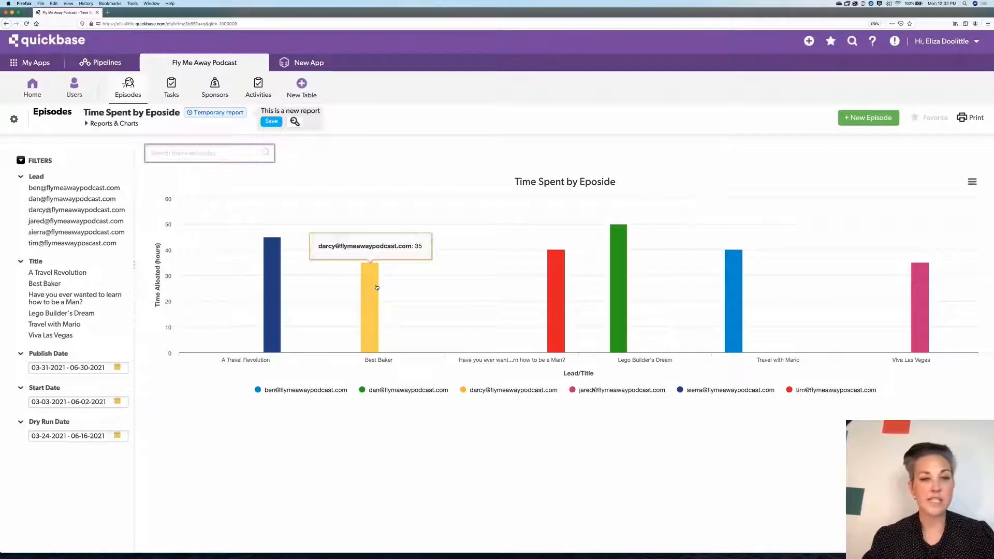
{"action": "scroll", "coordinate": [376, 286], "scroll_direction": "down", "scroll_amount": 1}
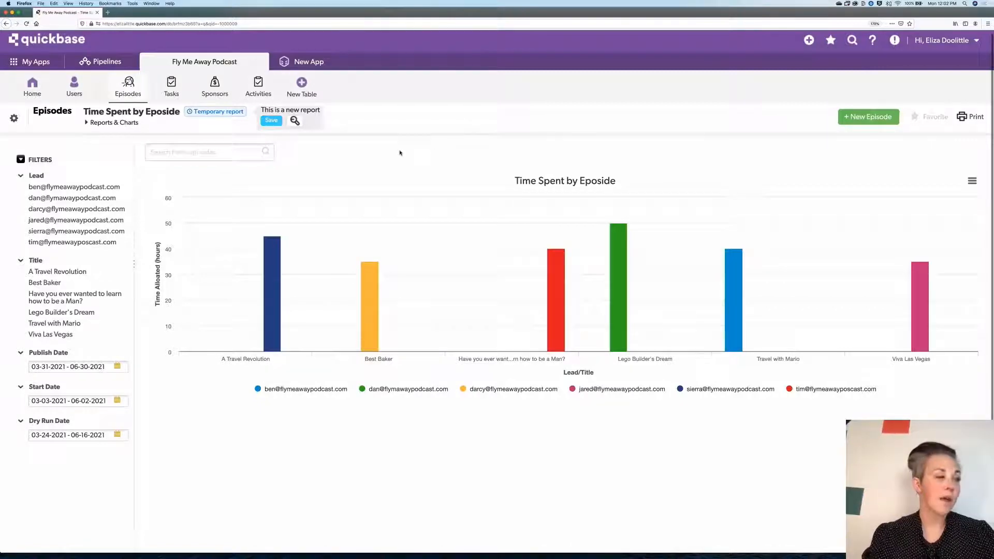
{"action": "key", "text": "Return"}
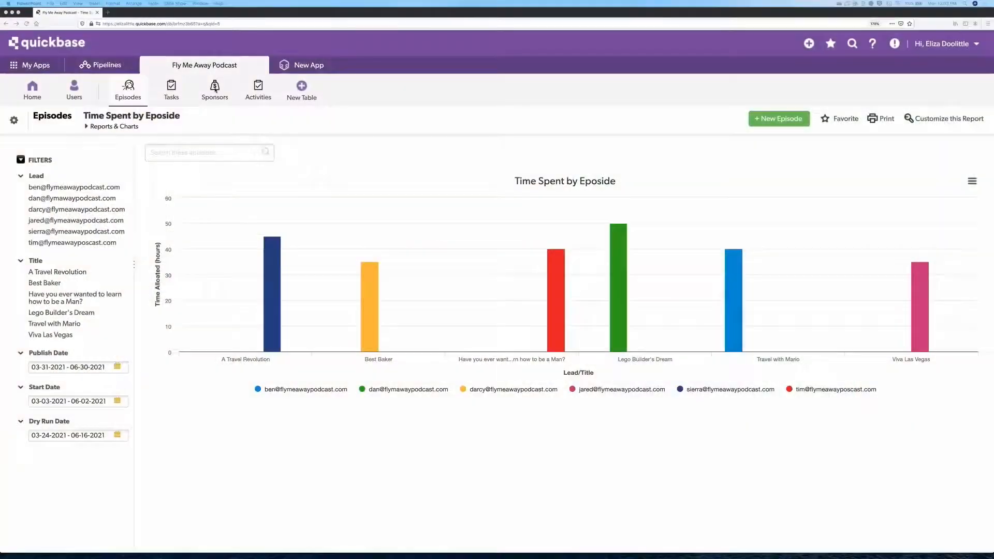
- Open the Sponsors table and start creating a new Chart report
{"action": "left_click", "coordinate": [215, 91]}
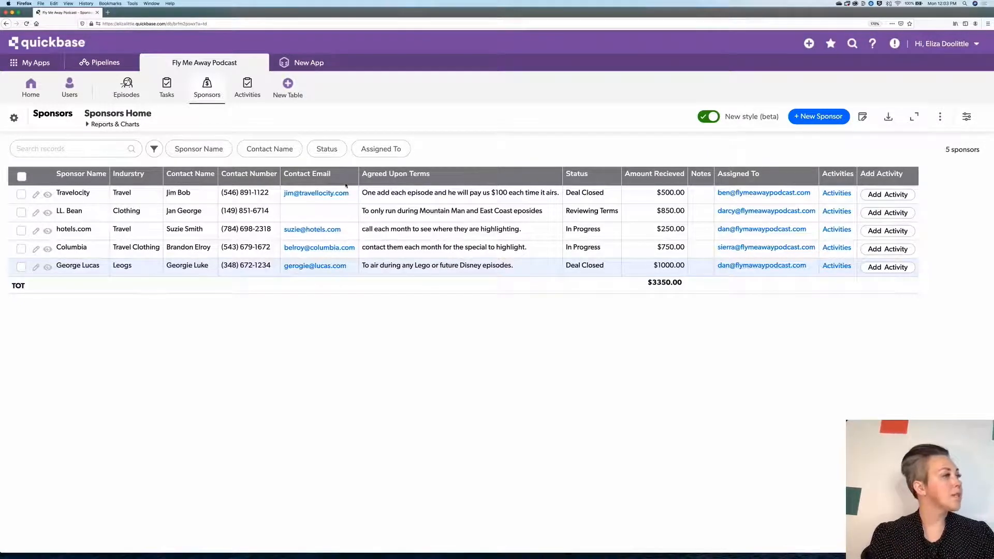
{"action": "left_click", "coordinate": [113, 125]}
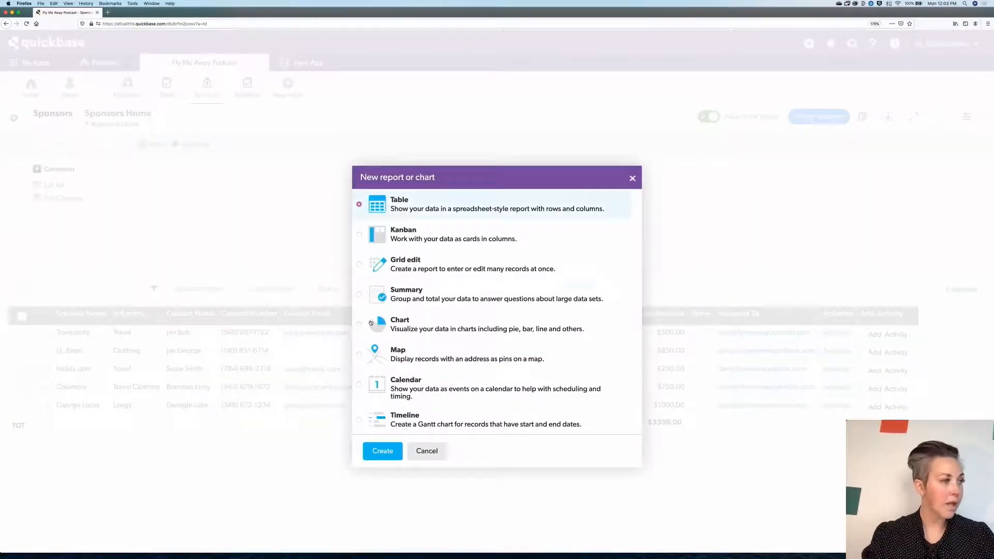
{"action": "left_click", "coordinate": [359, 325]}
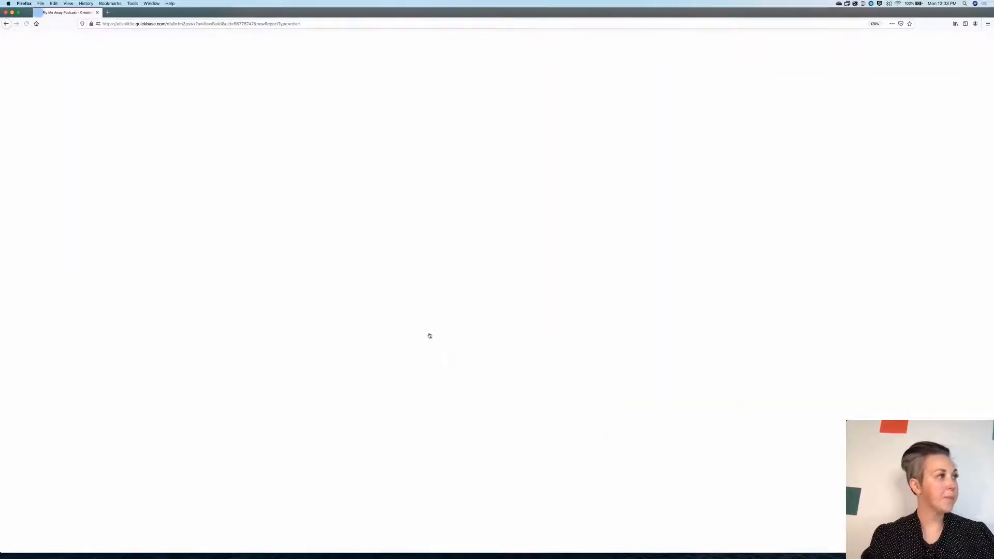
- Name the new chart report Breakdown by Sponsor
{"action": "left_click_drag", "start_coordinate": [176, 180], "coordinate": [106, 173]}
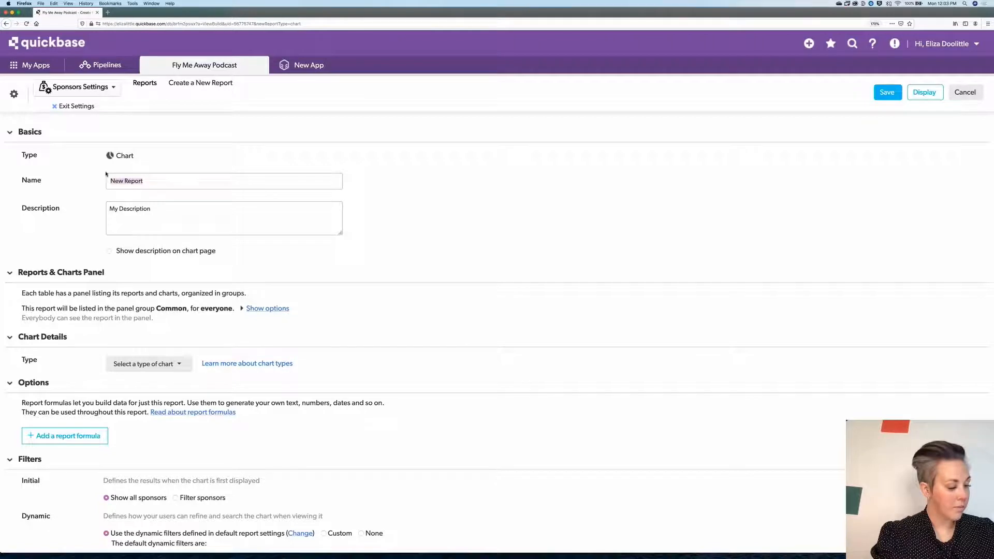
{"action": "type", "text": "Breakdown by Spouncer"}
{"action": "key", "text": "BackSpace"}
{"action": "key", "text": "BackSpace"}
{"action": "key", "text": "BackSpace"}
{"action": "type", "text": "se"}
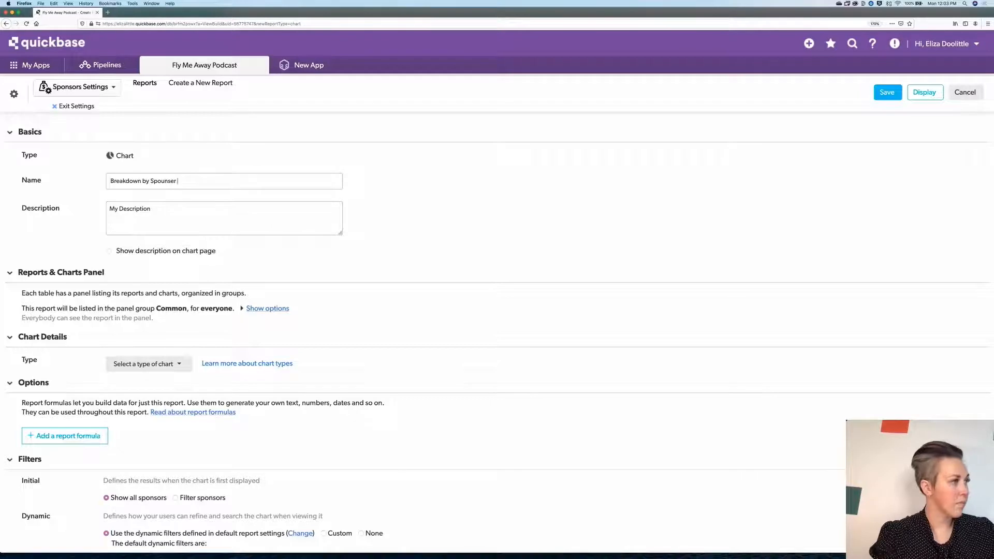
{"action": "left_click", "coordinate": [176, 203]}
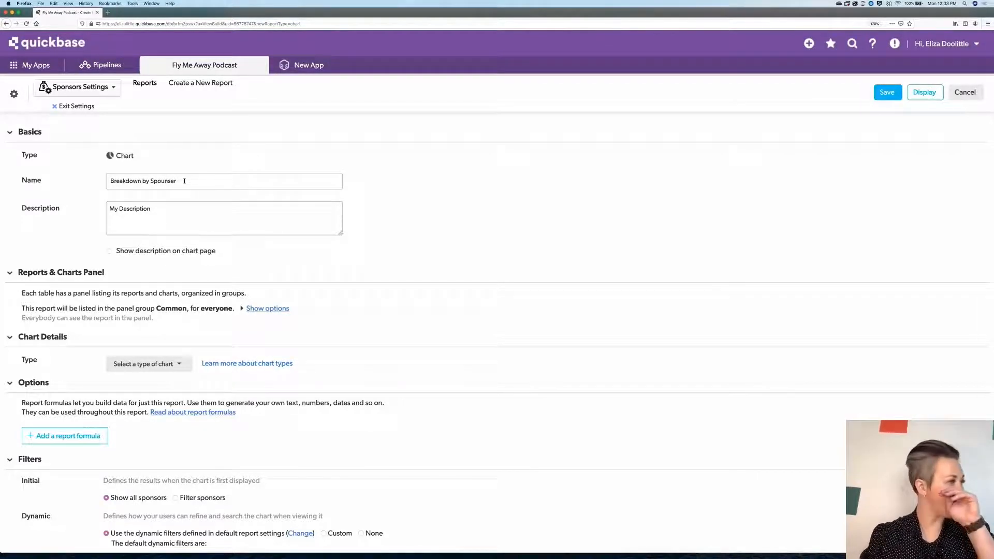
{"action": "left_click_drag", "start_coordinate": [178, 180], "coordinate": [152, 180]}
{"action": "type", "text": "Spo"}
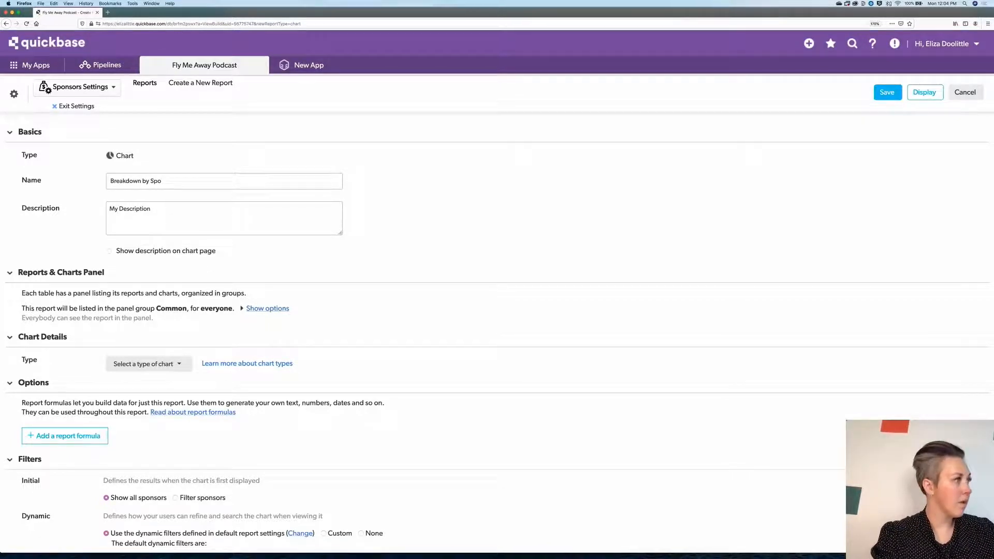
{"action": "type", "text": "nsor"}
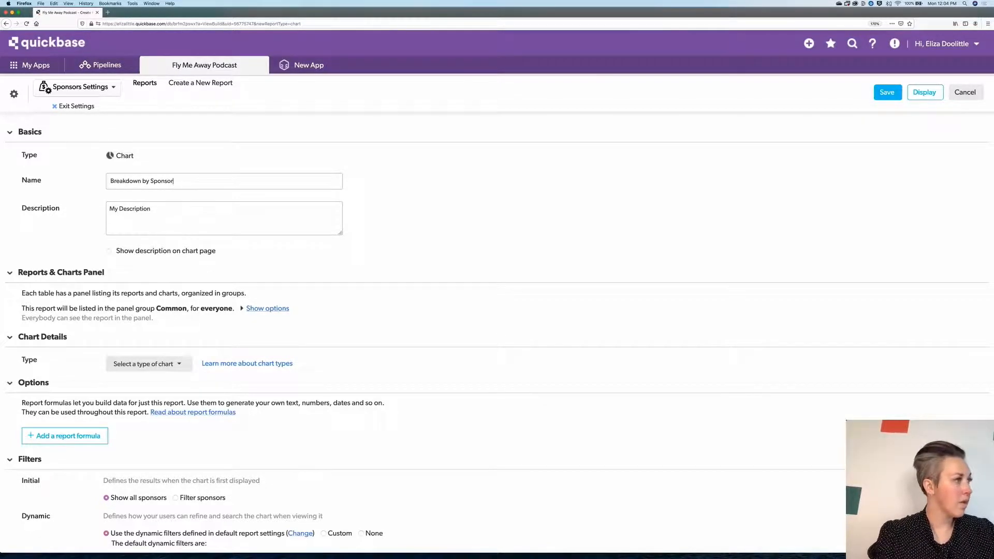
{"action": "left_click", "coordinate": [205, 210]}
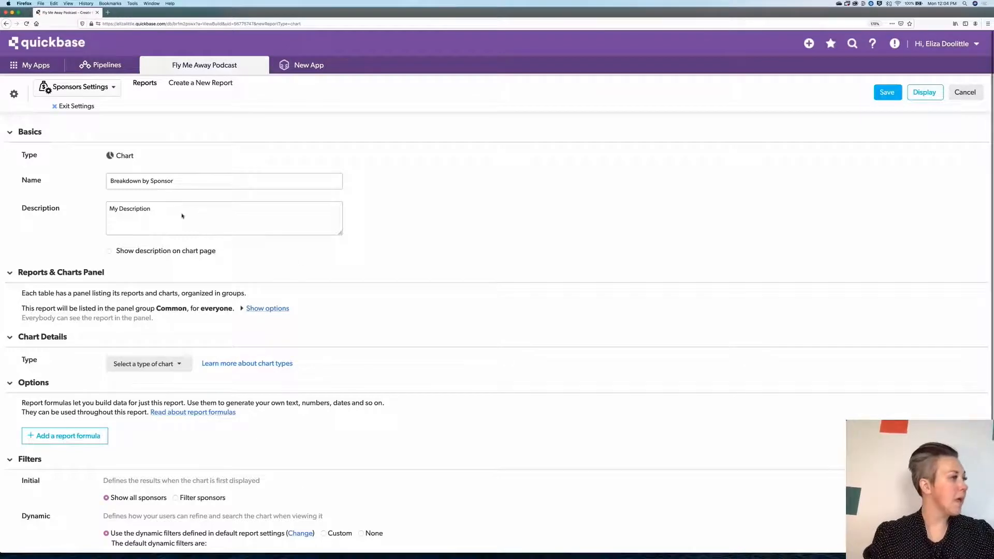
- Set the chart type to Pie
{"action": "scroll", "coordinate": [301, 263], "scroll_direction": "down", "scroll_amount": 5}
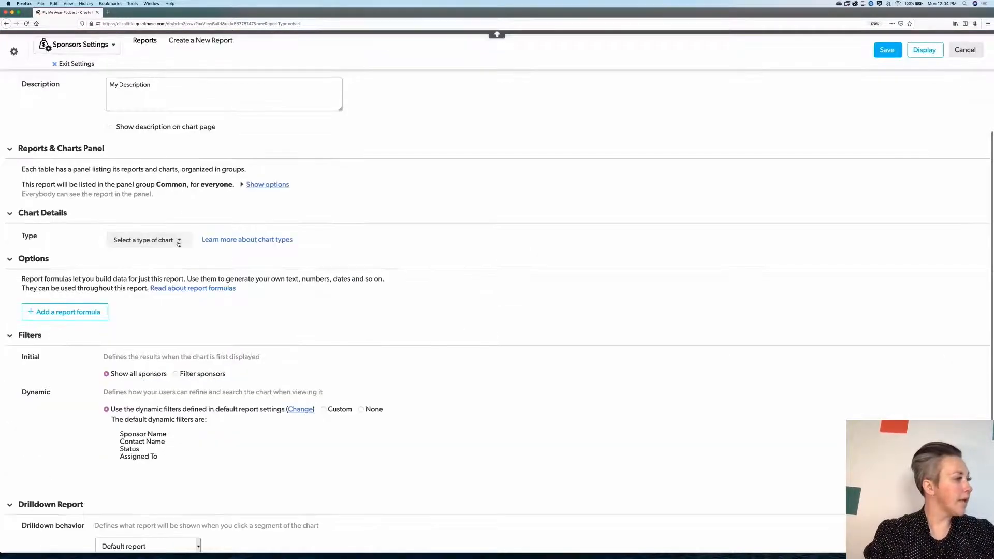
{"action": "left_click", "coordinate": [178, 244]}
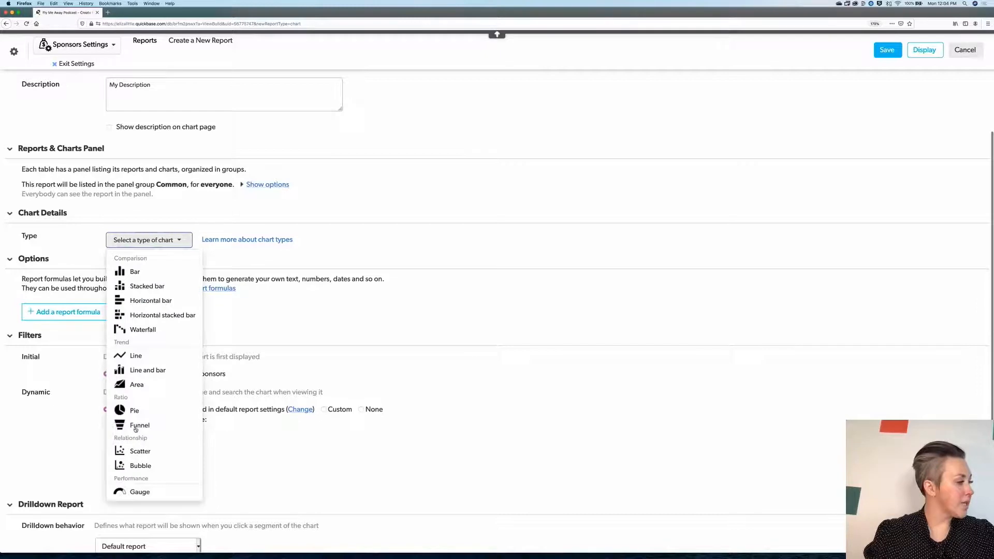
{"action": "left_click", "coordinate": [135, 410]}
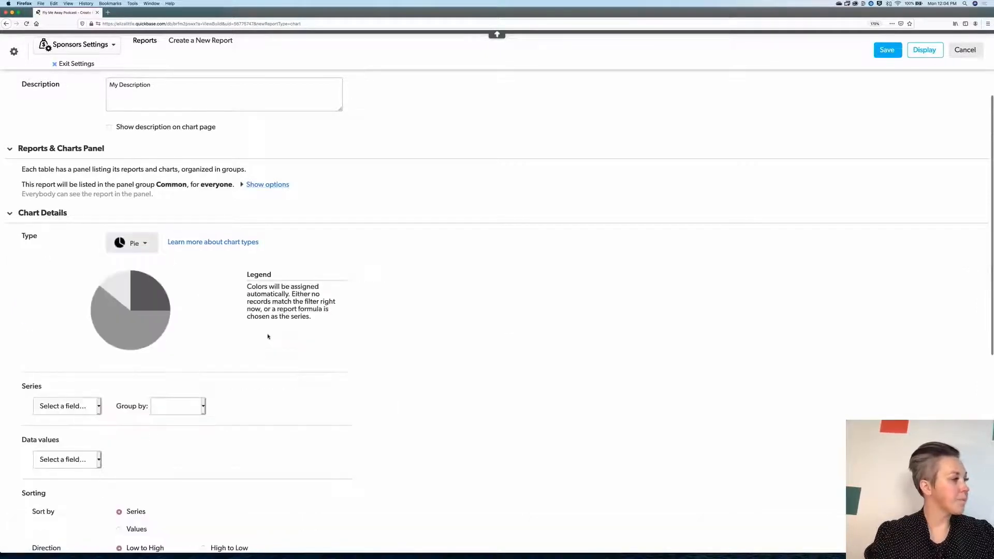
- Set the pie chart's series to Sponsor Name and its data values to Amount Recieved
{"action": "scroll", "coordinate": [267, 337], "scroll_direction": "down", "scroll_amount": 5}
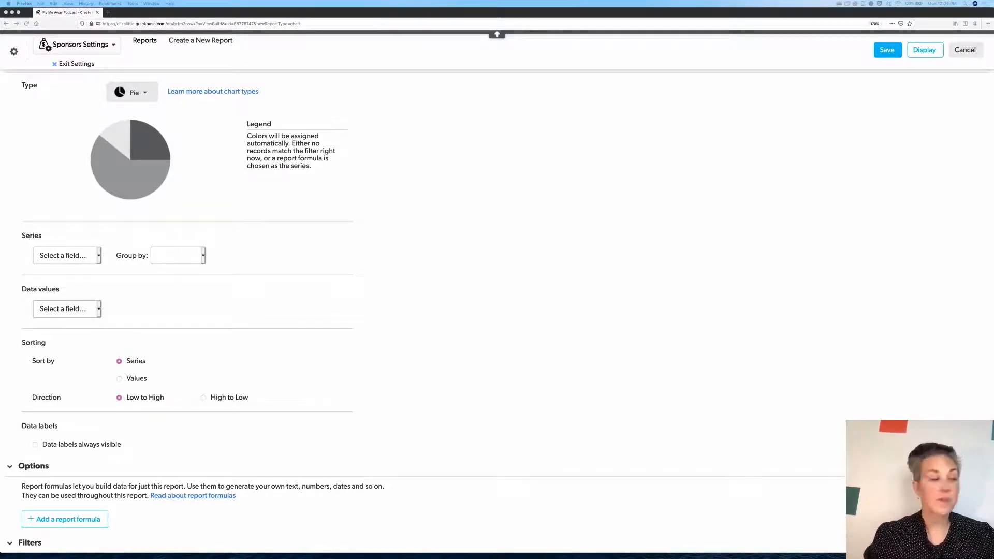
{"action": "left_click", "coordinate": [98, 259]}
{"action": "left_click", "coordinate": [99, 259]}
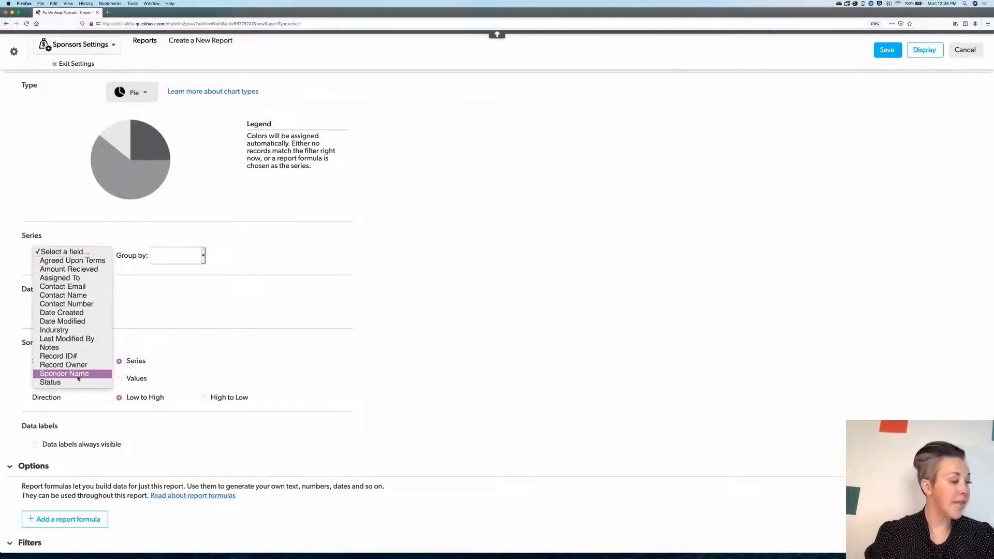
{"action": "key", "text": "Return"}
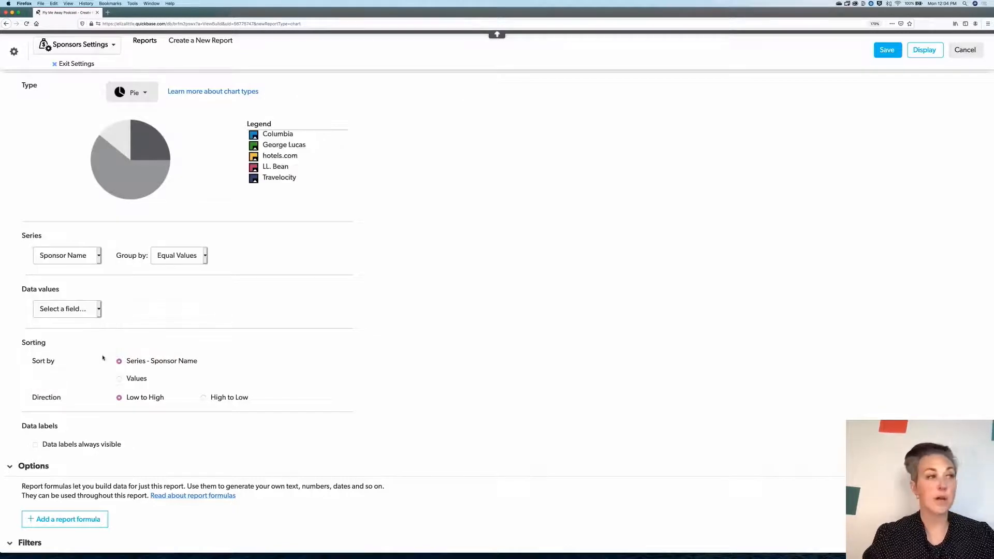
{"action": "left_click", "coordinate": [98, 309]}
{"action": "left_click", "coordinate": [96, 314]}
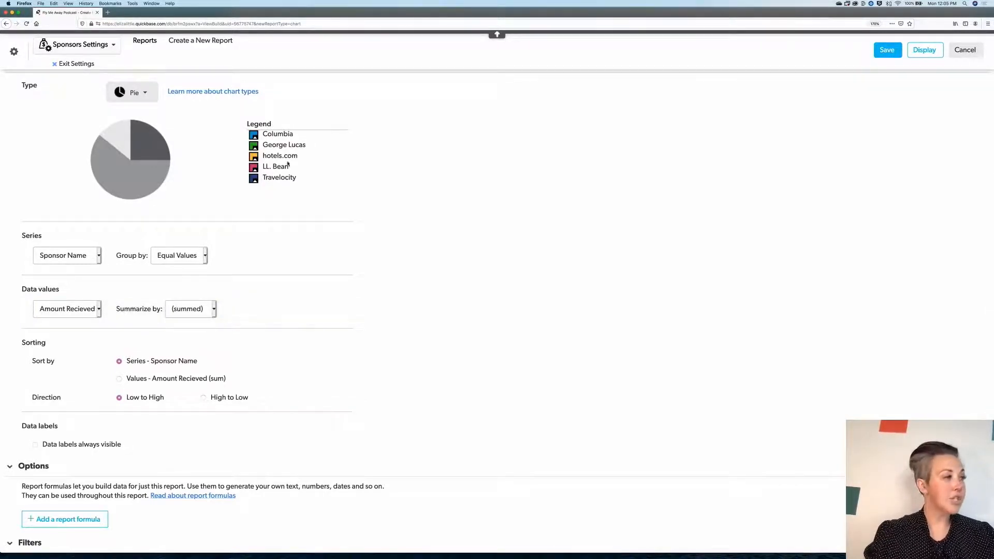
- Review the remaining chart settings and display the pie chart
{"action": "scroll", "coordinate": [338, 250], "scroll_direction": "down", "scroll_amount": 1}
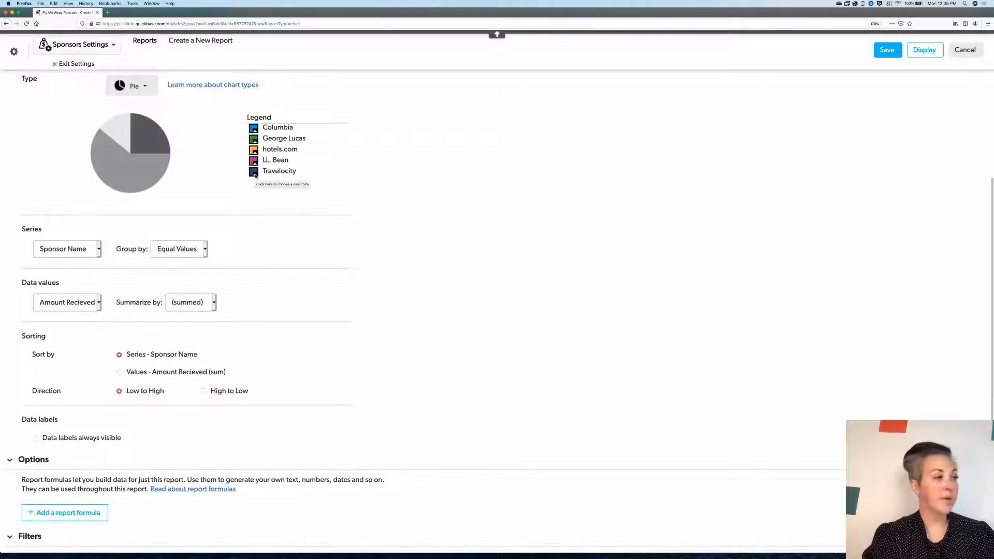
{"action": "scroll", "coordinate": [338, 250], "scroll_direction": "down", "scroll_amount": 3}
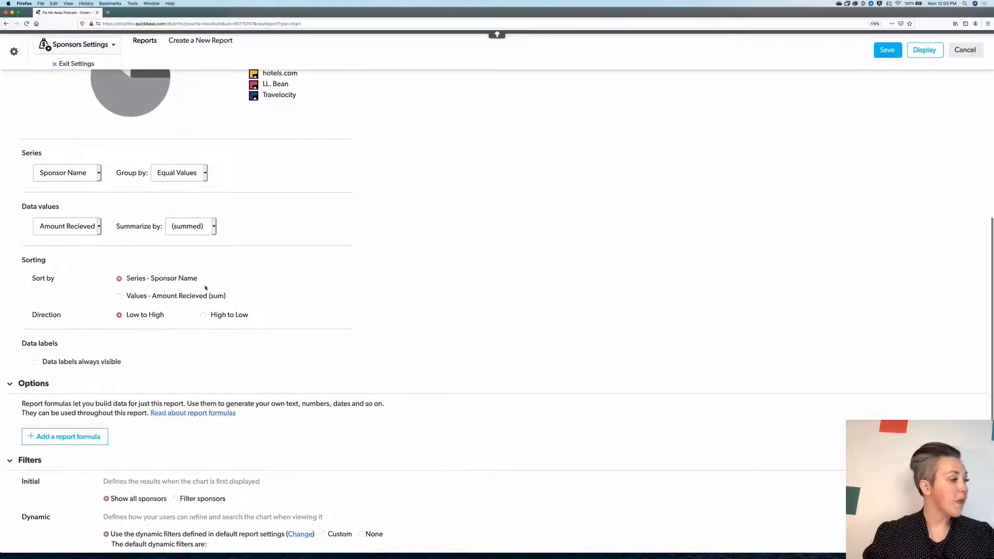
{"action": "scroll", "coordinate": [206, 287], "scroll_direction": "down", "scroll_amount": 5}
{"action": "scroll", "coordinate": [286, 372], "scroll_direction": "down", "scroll_amount": 1}
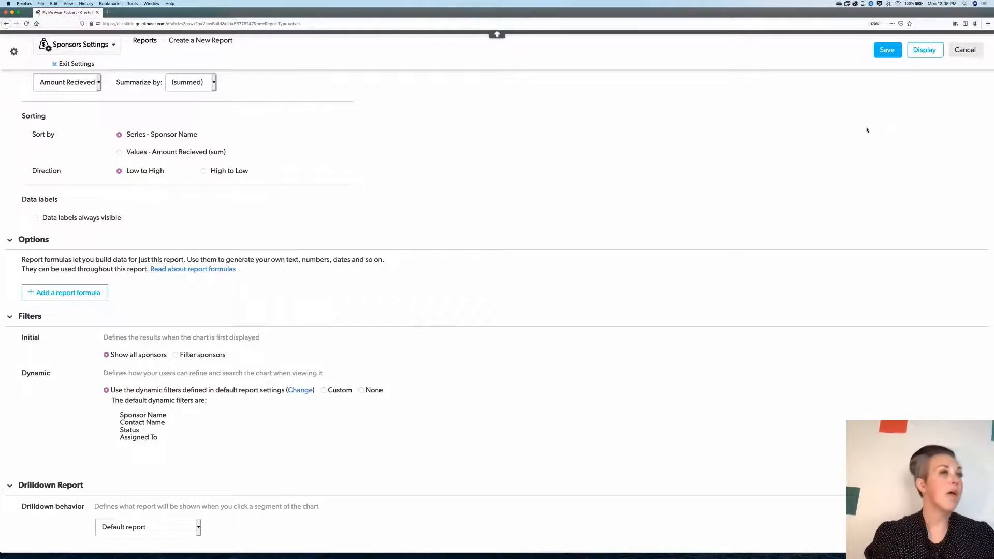
{"action": "left_click", "coordinate": [924, 50]}
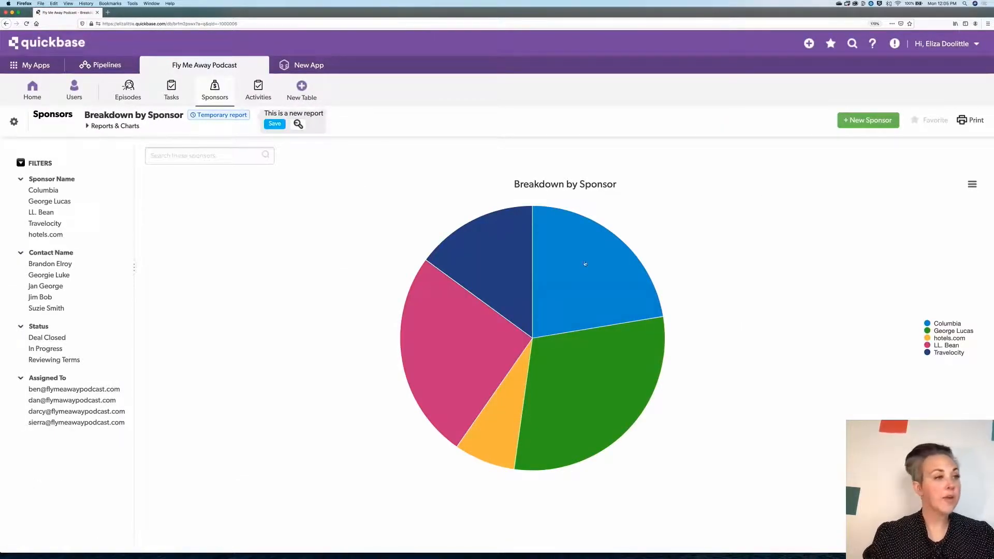
- Inspect the amount received and percentage shown for each sponsor's pie slice
{"action": "mouse_move", "coordinate": [507, 262]}
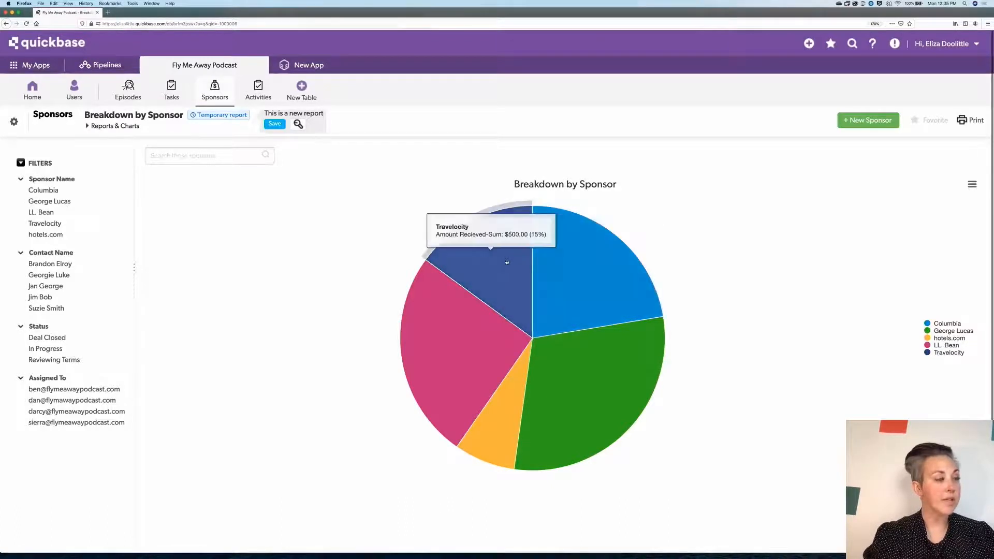
{"action": "mouse_move", "coordinate": [451, 340]}
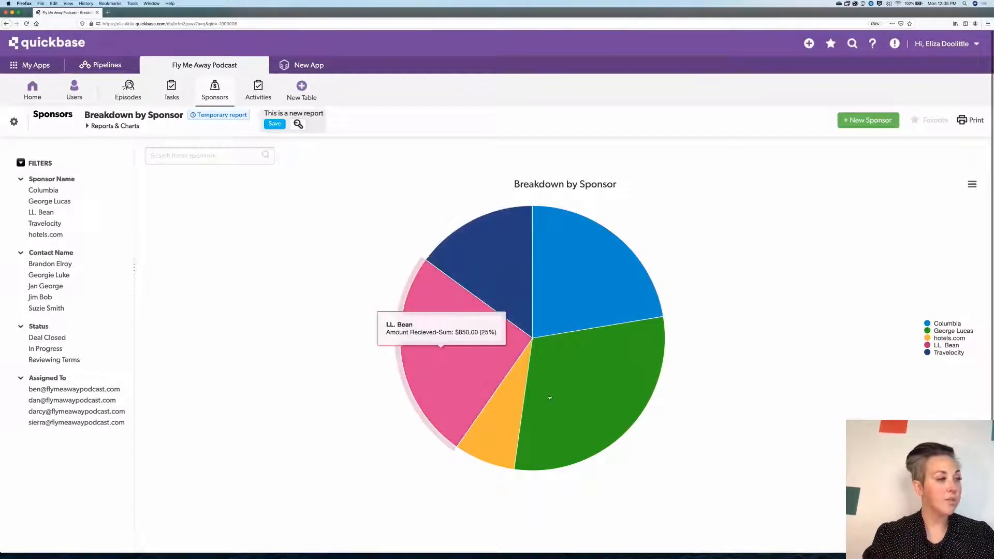
{"action": "mouse_move", "coordinate": [597, 372]}
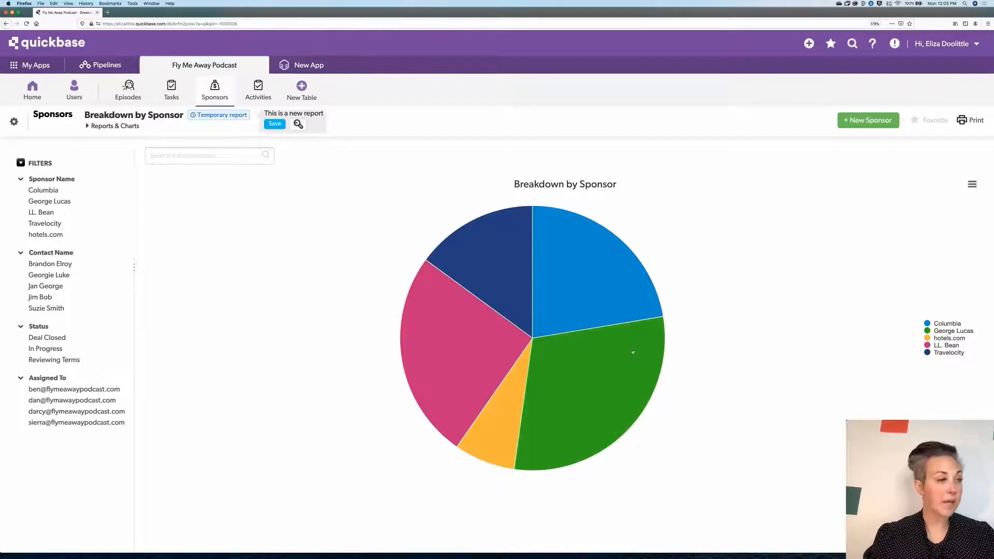
{"action": "mouse_move", "coordinate": [518, 393]}
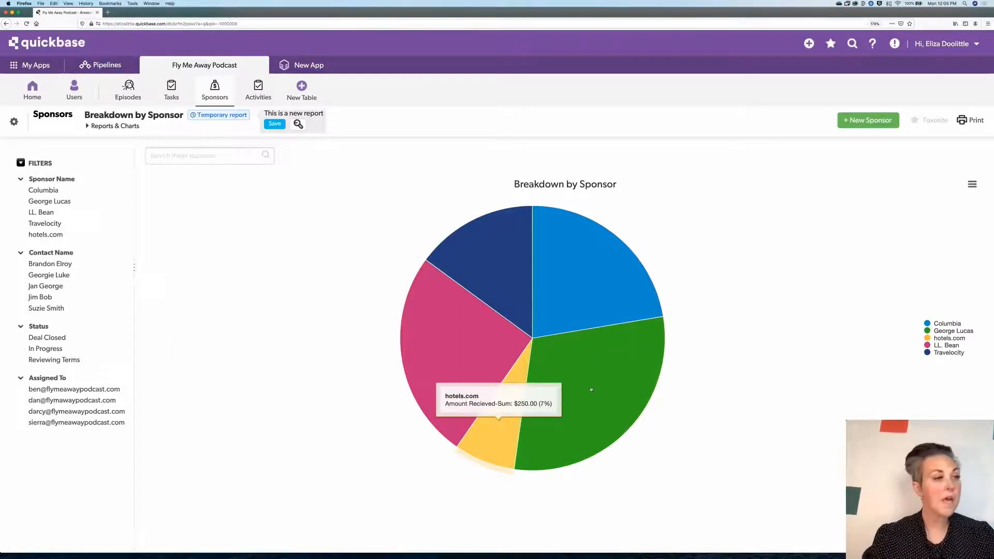
{"action": "mouse_move", "coordinate": [591, 390]}
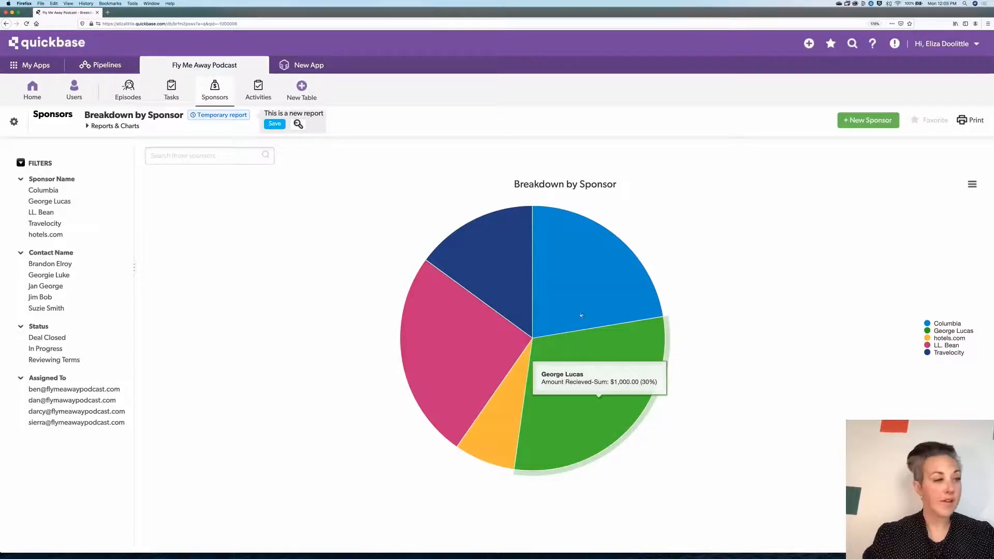
- Drill into the Columbia slice of the pie chart to view its sponsor record
{"action": "mouse_move", "coordinate": [582, 316]}
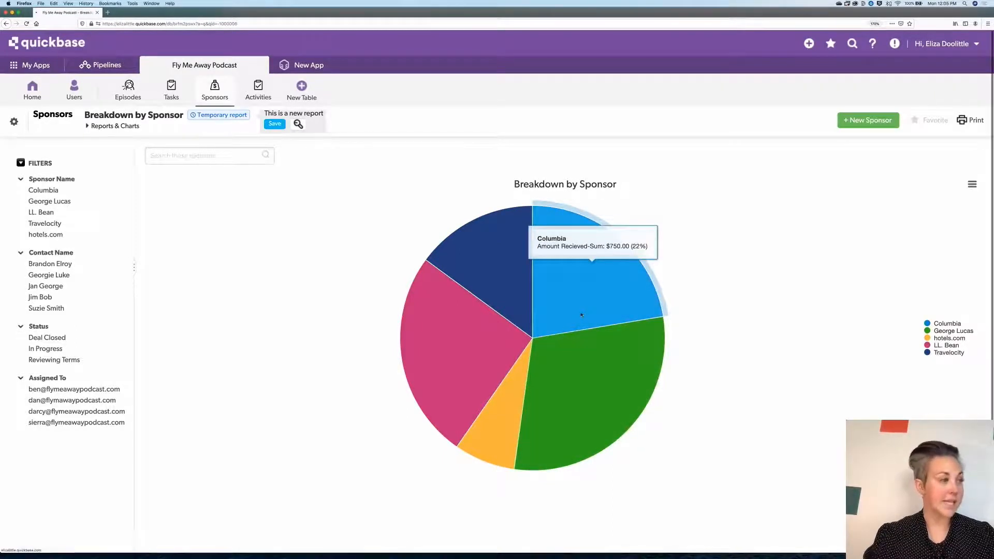
{"action": "left_click", "coordinate": [582, 315]}
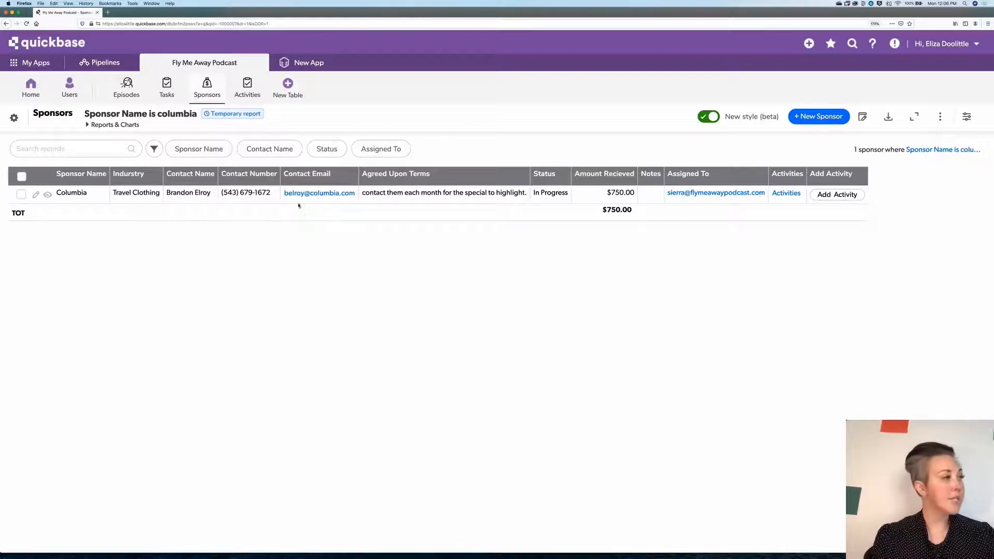
- Create a new table report for Sponsors named New Drilldown
{"action": "left_click", "coordinate": [124, 127]}
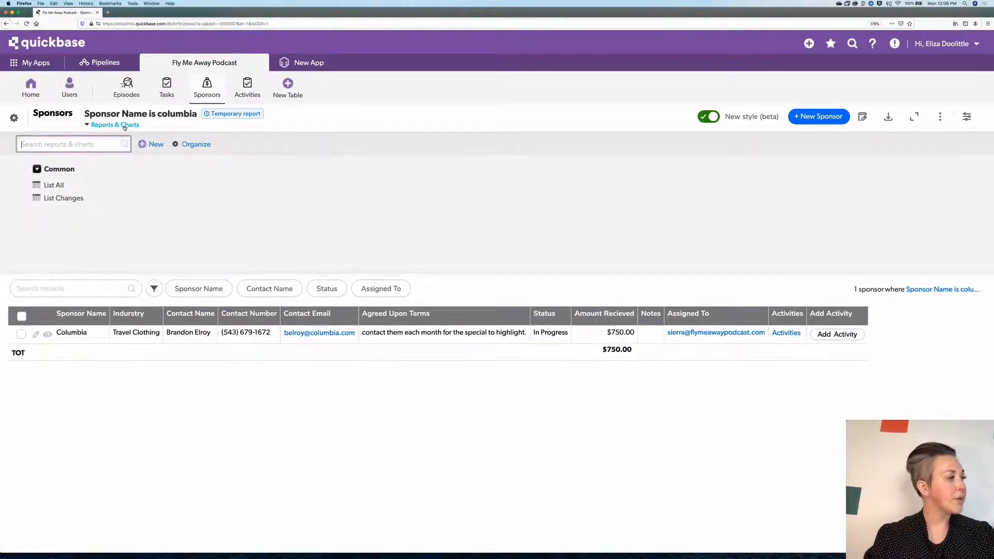
{"action": "left_click", "coordinate": [155, 146]}
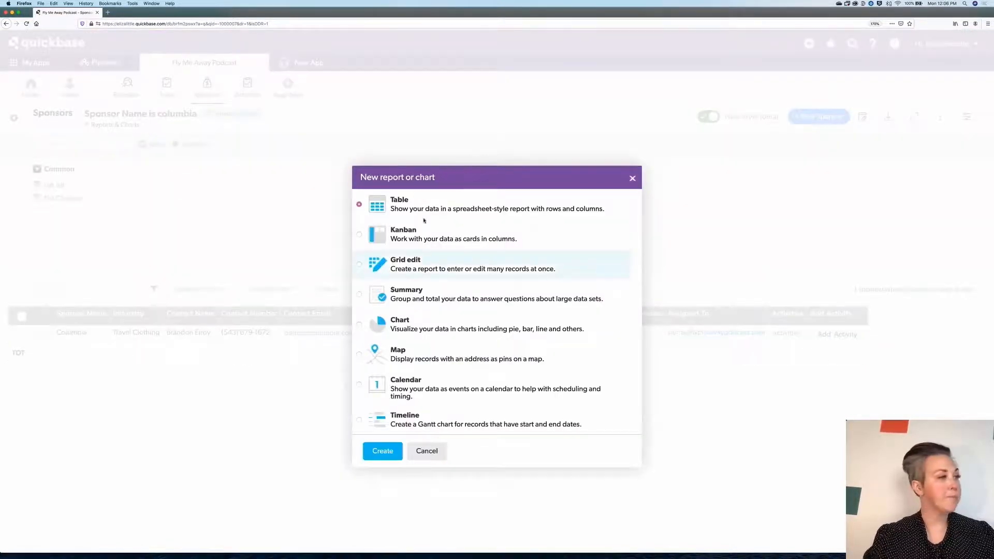
{"action": "left_click", "coordinate": [398, 451]}
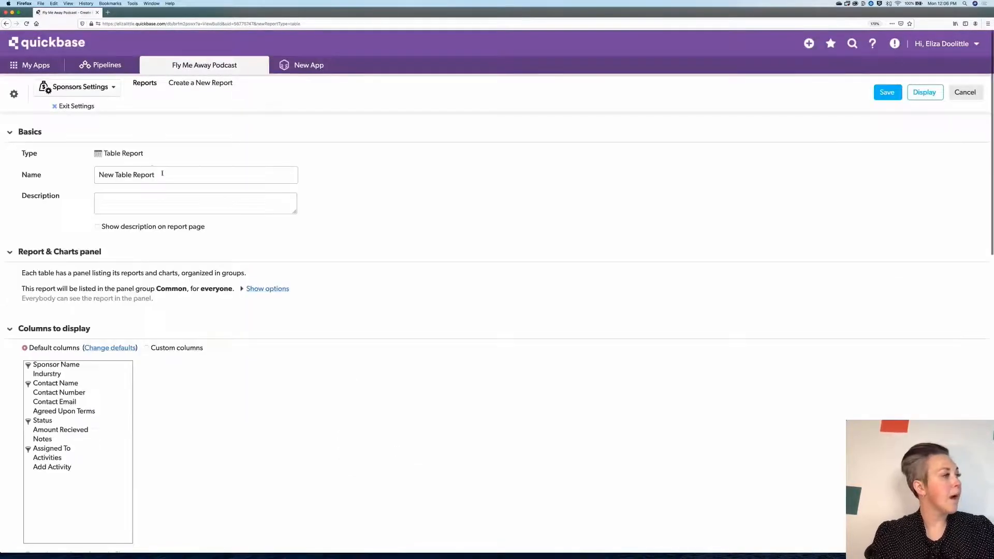
{"action": "left_click", "coordinate": [162, 174]}
{"action": "type", "text": "New Drilldown"}
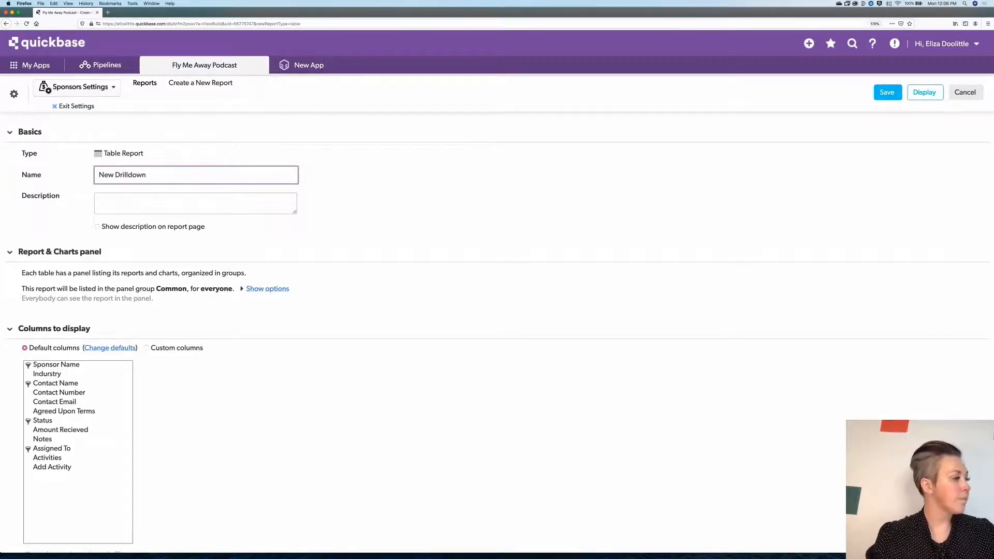
- Set the report's custom columns to Contact Name, Amount Recieved and Assigned To, and save the report
{"action": "scroll", "coordinate": [151, 219], "scroll_direction": "down", "scroll_amount": 5}
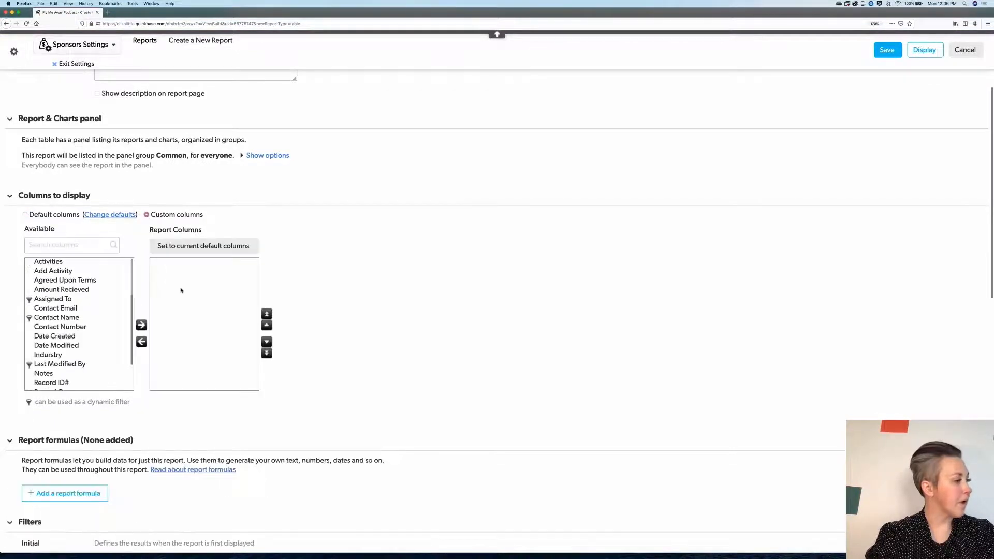
{"action": "scroll", "coordinate": [104, 330], "scroll_direction": "down", "scroll_amount": 3}
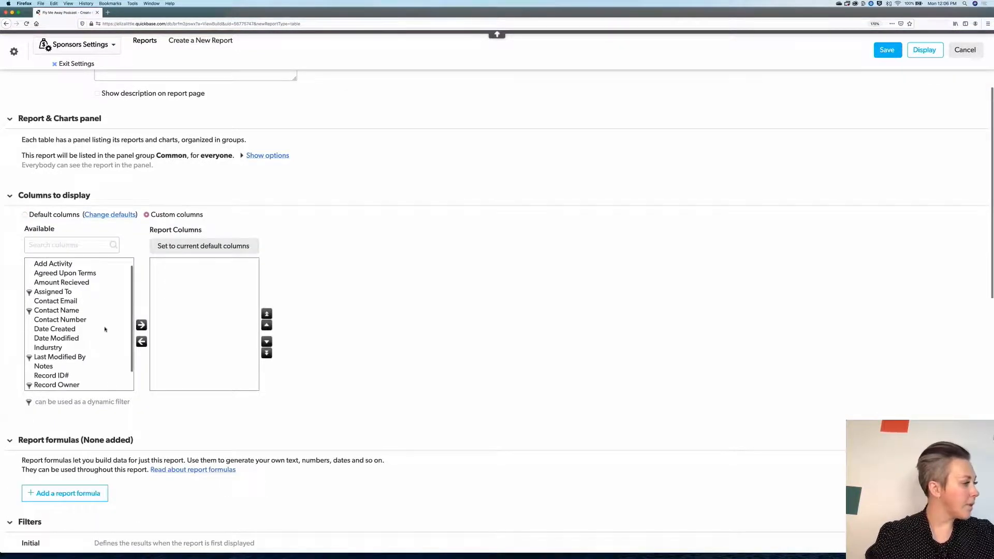
{"action": "scroll", "coordinate": [104, 329], "scroll_direction": "down", "scroll_amount": 1}
{"action": "scroll", "coordinate": [104, 330], "scroll_direction": "up", "scroll_amount": 1}
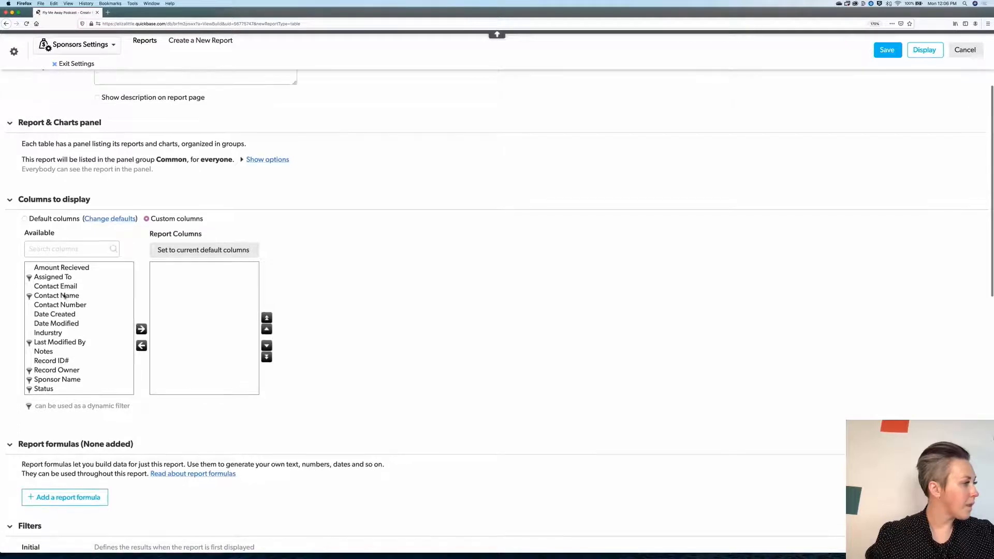
{"action": "double_click", "coordinate": [63, 296]}
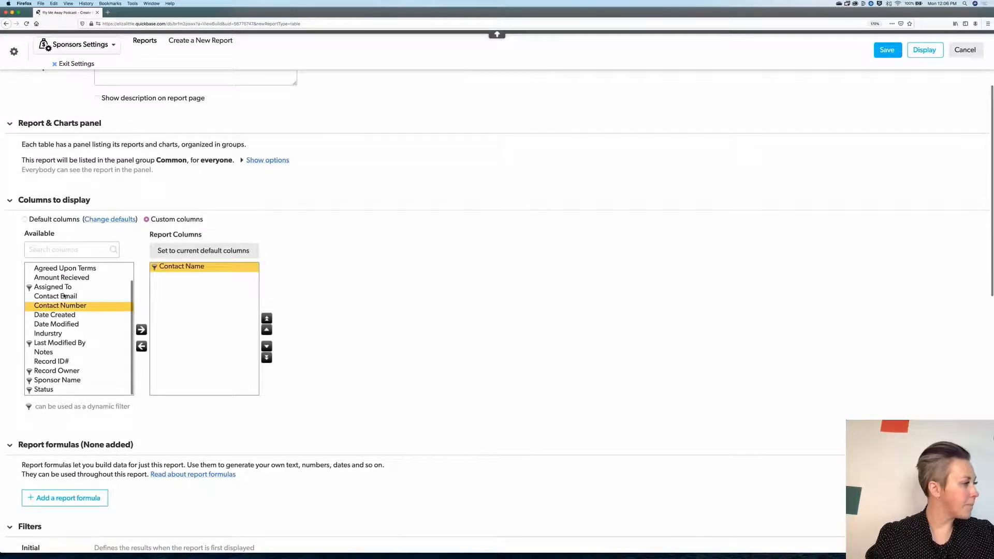
{"action": "double_click", "coordinate": [68, 268]}
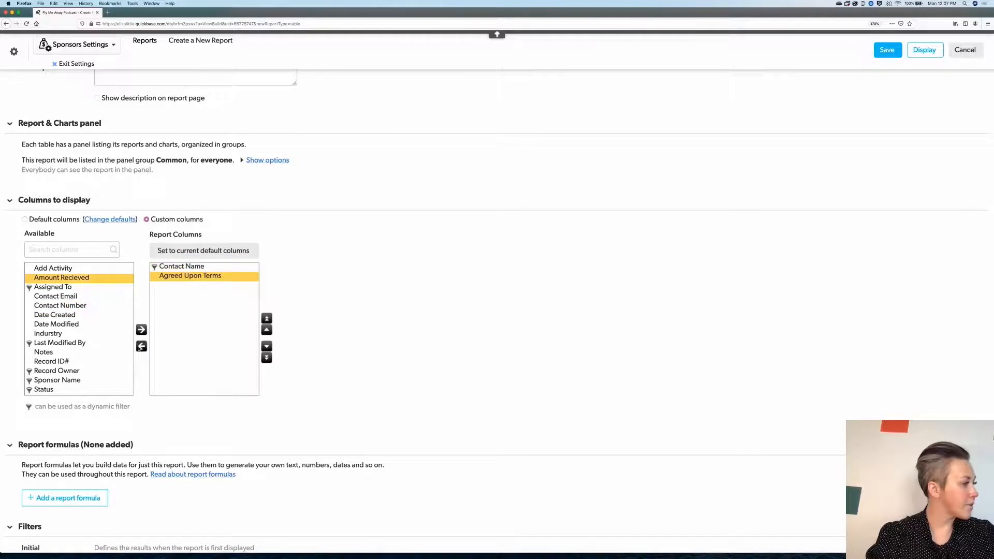
{"action": "left_click", "coordinate": [141, 346]}
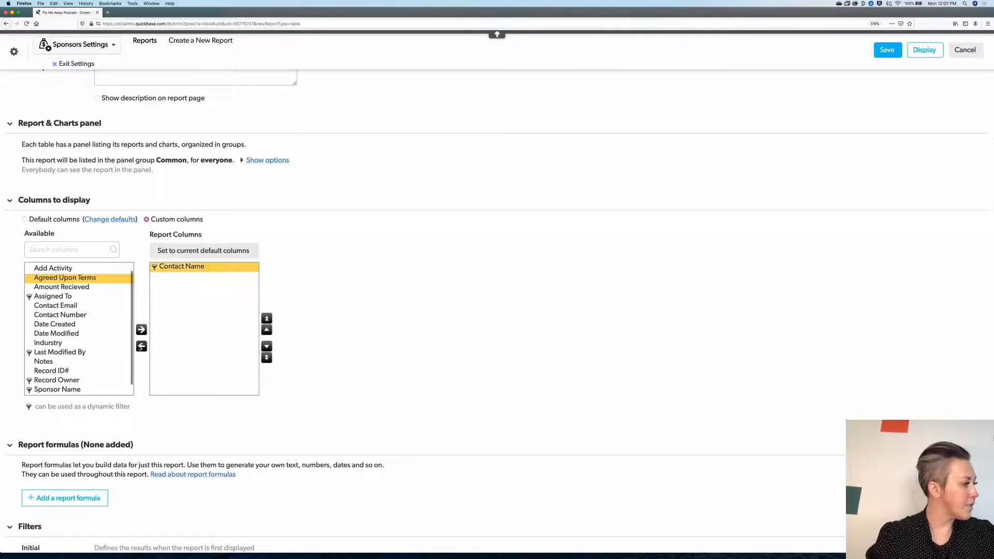
{"action": "left_click", "coordinate": [56, 288]}
{"action": "double_click", "coordinate": [56, 288]}
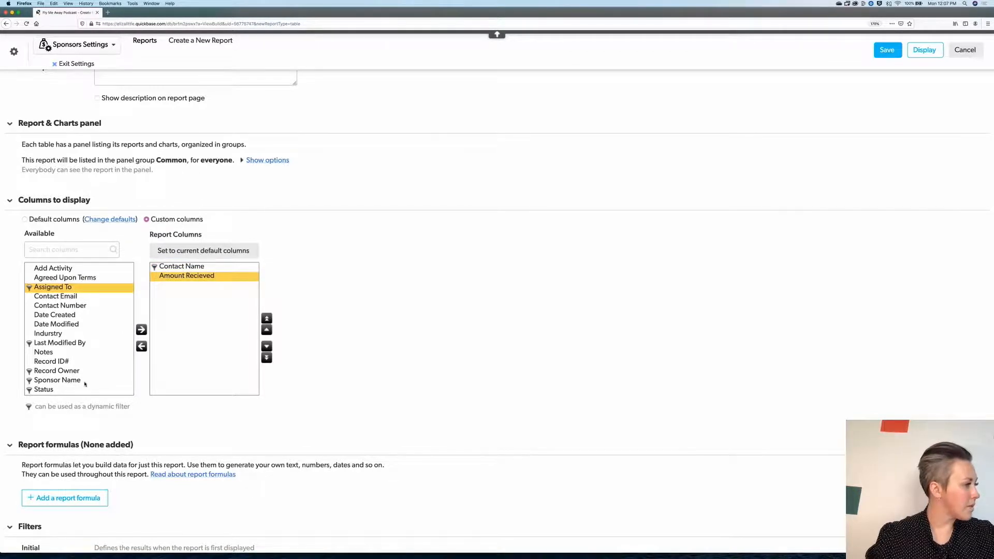
{"action": "scroll", "coordinate": [85, 384], "scroll_direction": "down", "scroll_amount": 1}
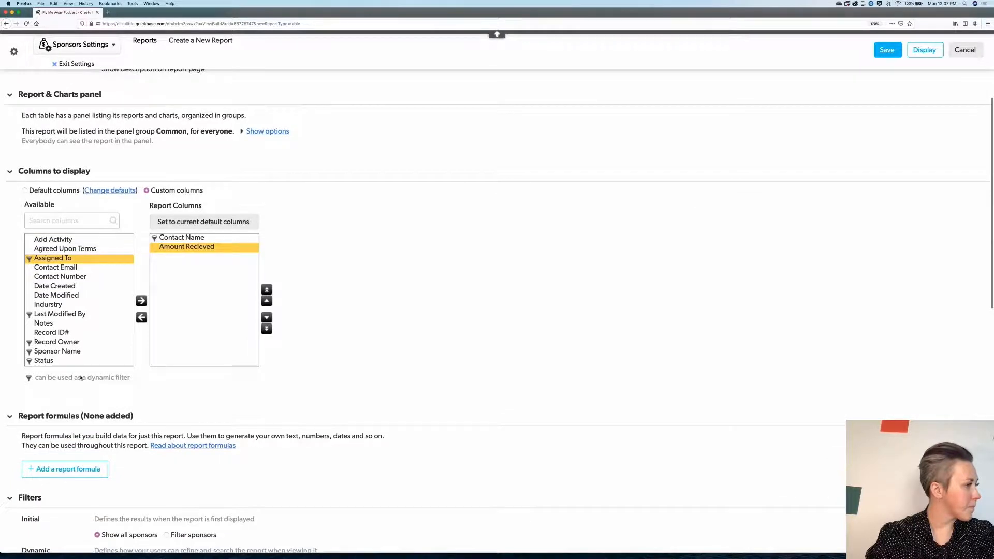
{"action": "double_click", "coordinate": [71, 259]}
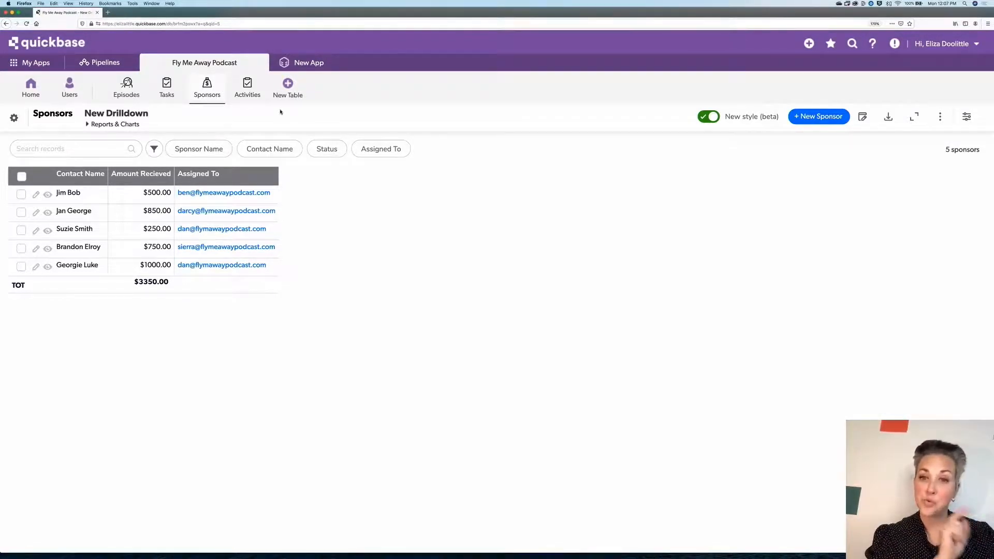
- Create a new Sponsors chart report named Amount Recieved by Sponsor
{"action": "left_click", "coordinate": [117, 124]}
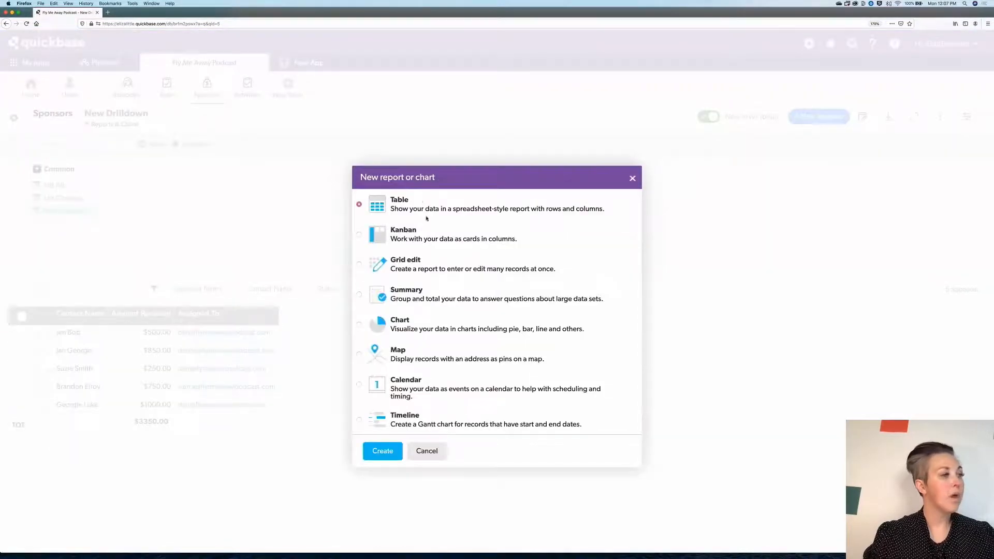
{"action": "left_click", "coordinate": [359, 325]}
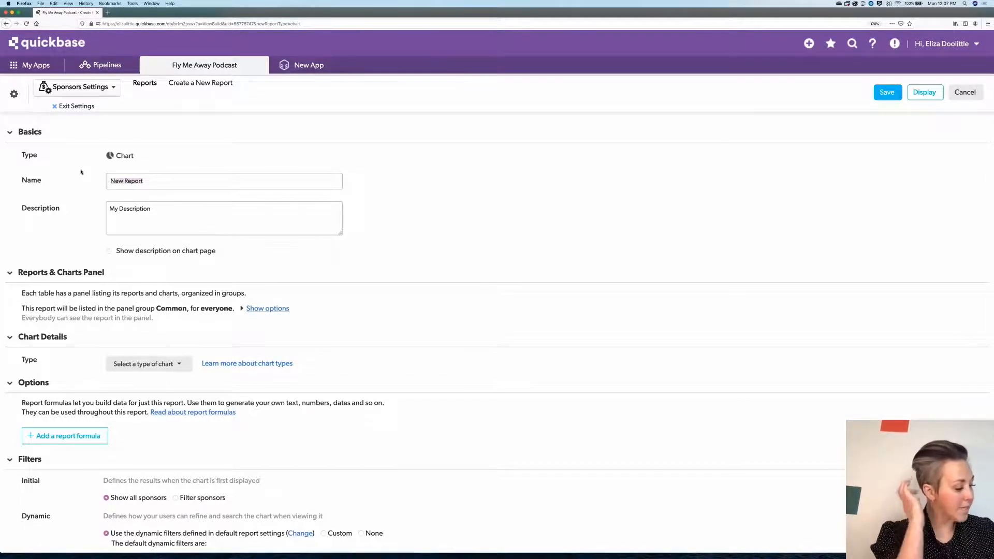
{"action": "type", "text": "Am"}
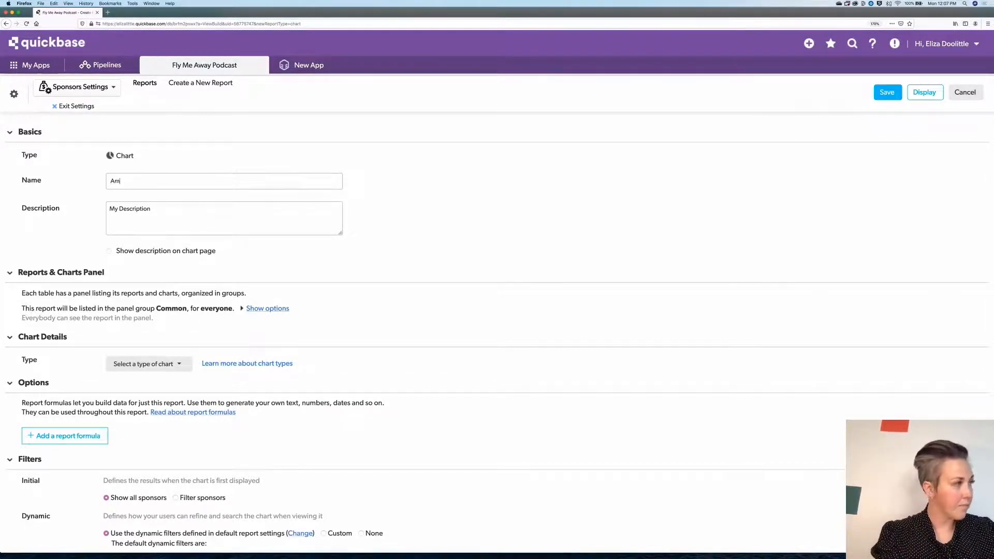
{"action": "type", "text": "ount Recie"}
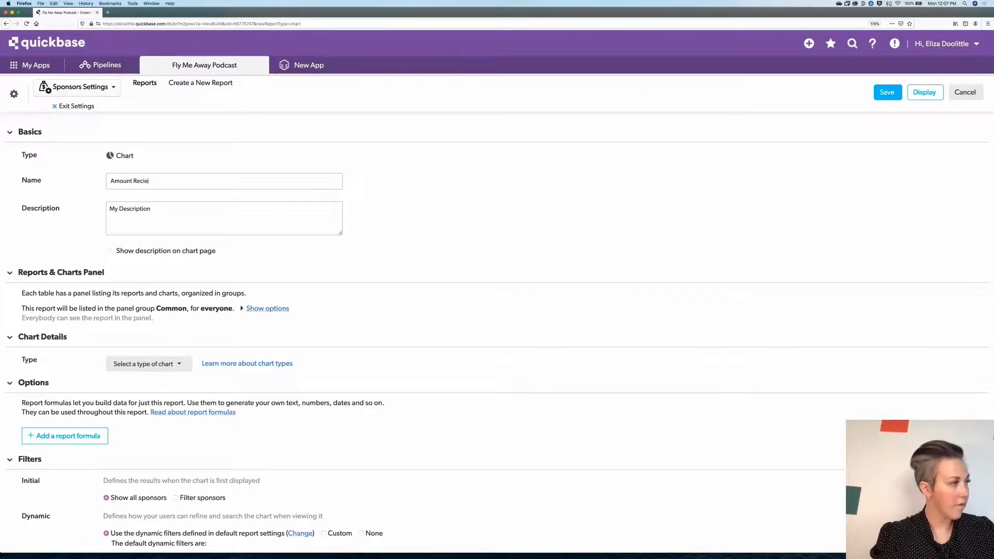
{"action": "type", "text": "ved by Sp"}
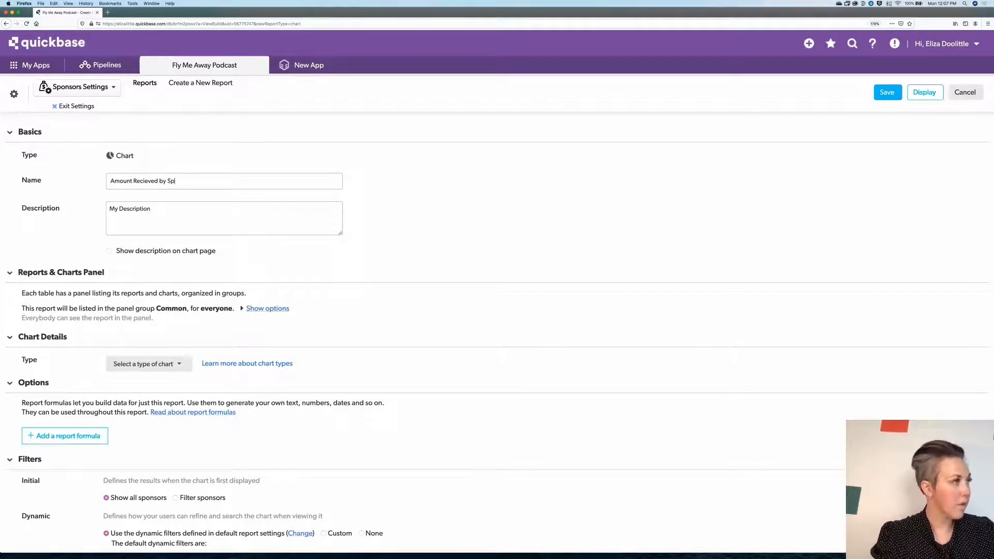
{"action": "type", "text": "onsor"}
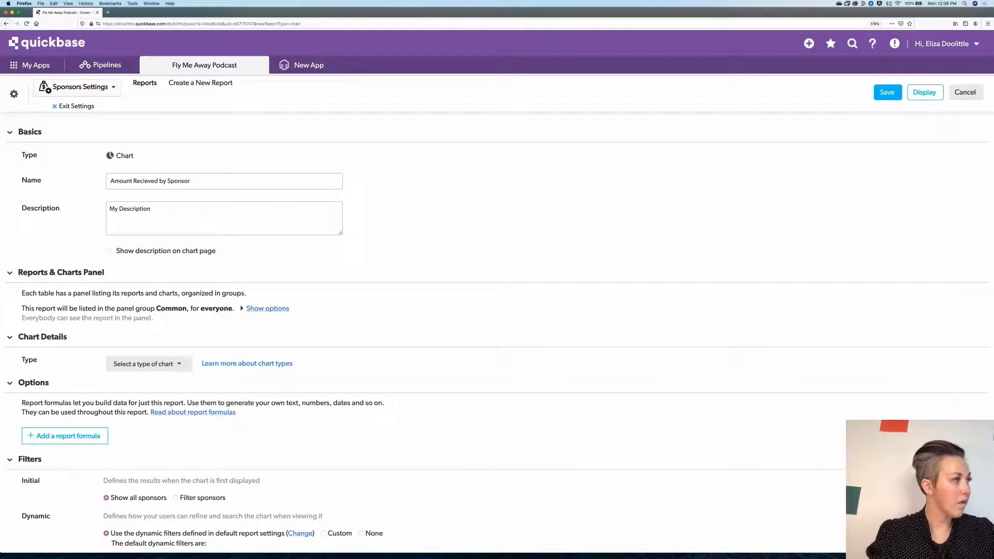
- Set the new chart's type to Pie
{"action": "scroll", "coordinate": [274, 232], "scroll_direction": "down", "scroll_amount": 1}
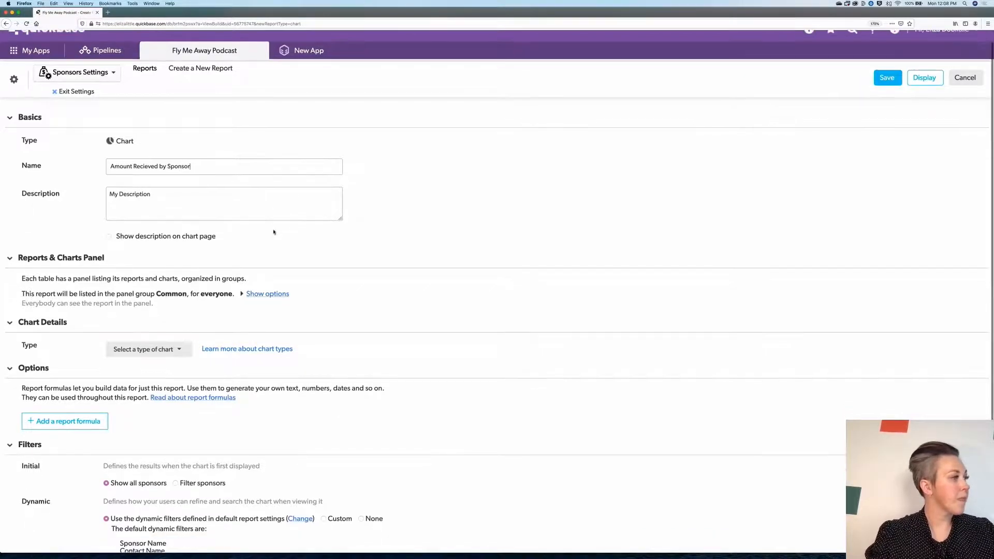
{"action": "scroll", "coordinate": [180, 225], "scroll_direction": "down", "scroll_amount": 5}
{"action": "left_click", "coordinate": [178, 223]}
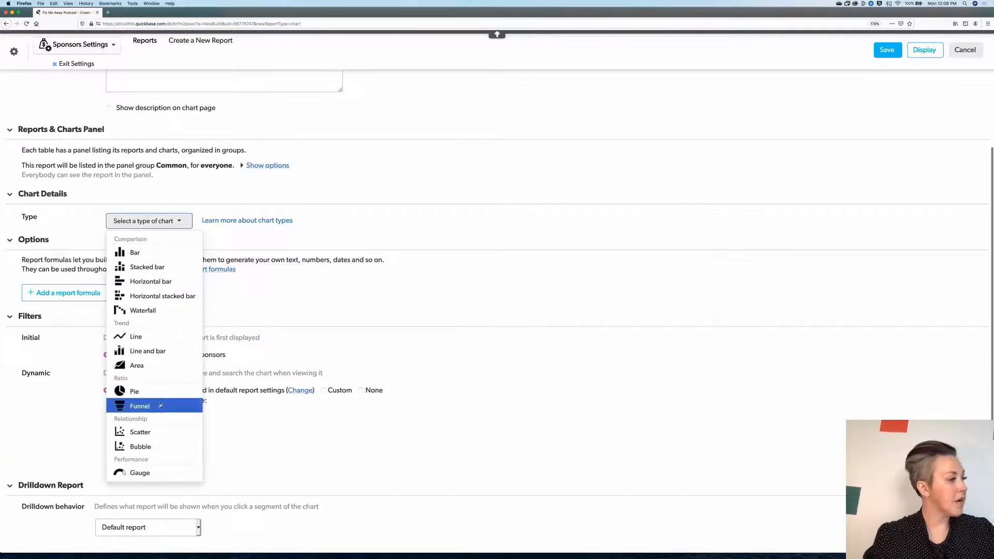
{"action": "left_click", "coordinate": [161, 390]}
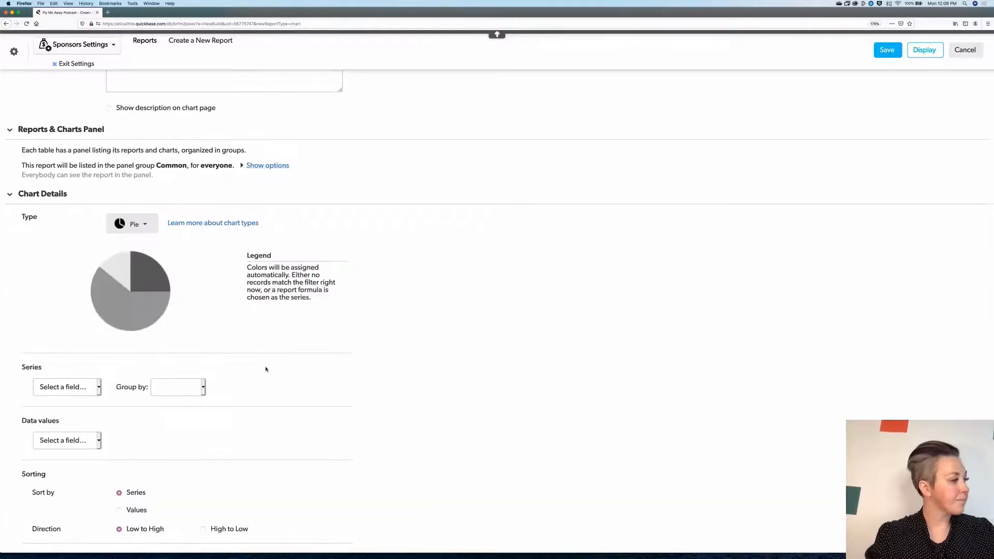
- Set the series to Sponsor Name and the data values to Amount Recieved
{"action": "scroll", "coordinate": [266, 368], "scroll_direction": "down", "scroll_amount": 7}
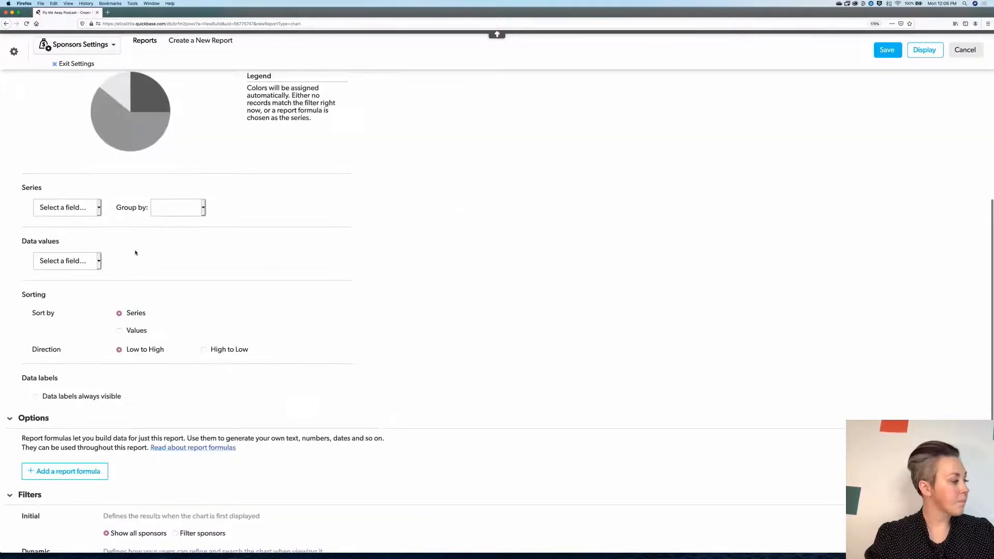
{"action": "left_click", "coordinate": [100, 207]}
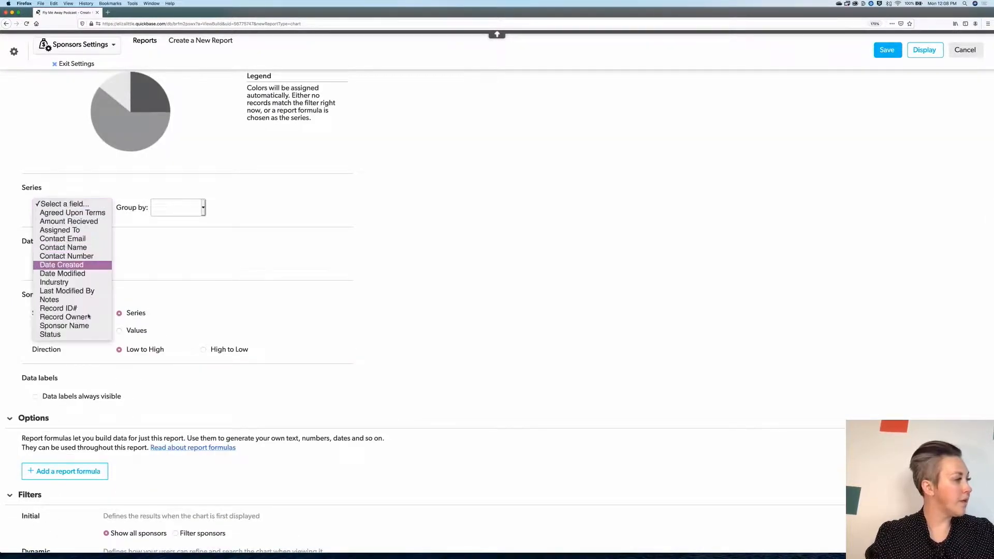
{"action": "key", "text": "Return"}
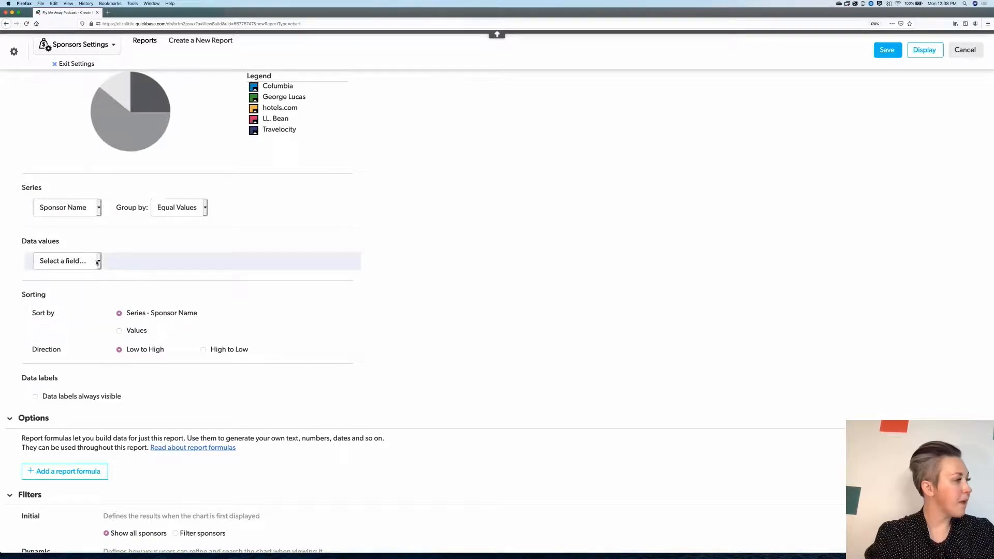
{"action": "left_click", "coordinate": [100, 261]}
{"action": "left_click", "coordinate": [98, 266]}
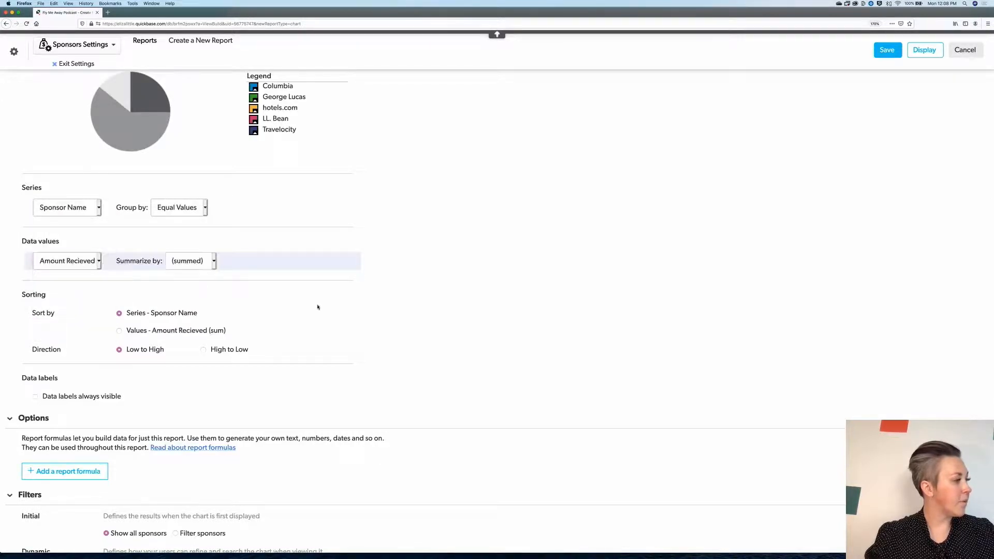
- Set the drilldown report to New Drilldown, then display the chart and test it on the Columbia slice
{"action": "scroll", "coordinate": [318, 307], "scroll_direction": "down", "scroll_amount": 1}
{"action": "scroll", "coordinate": [317, 307], "scroll_direction": "down", "scroll_amount": 5}
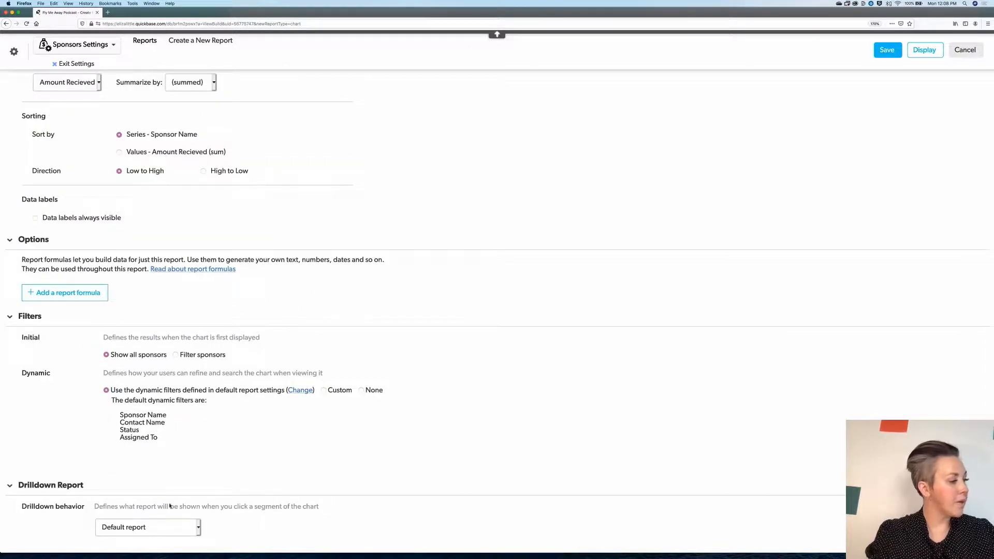
{"action": "left_click", "coordinate": [199, 529]}
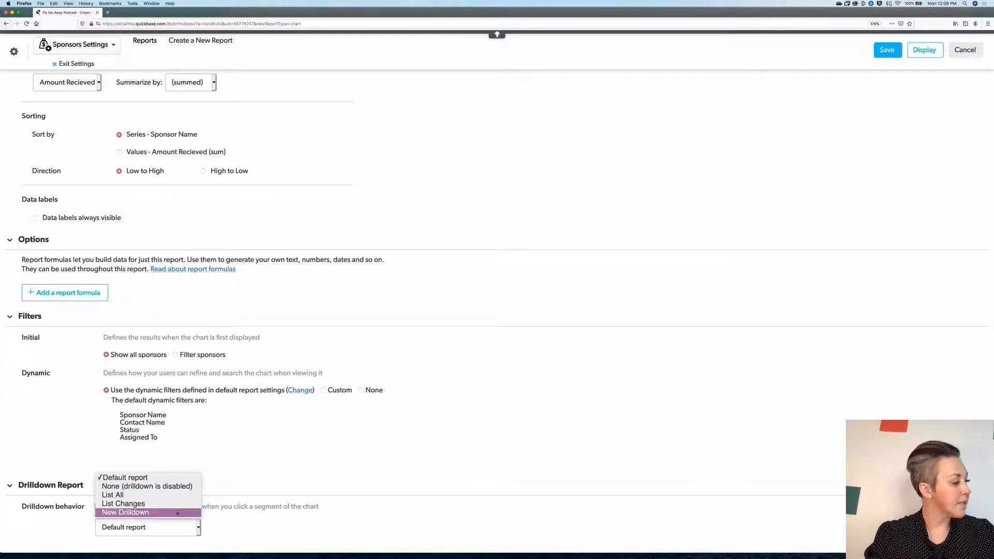
{"action": "left_click", "coordinate": [179, 514]}
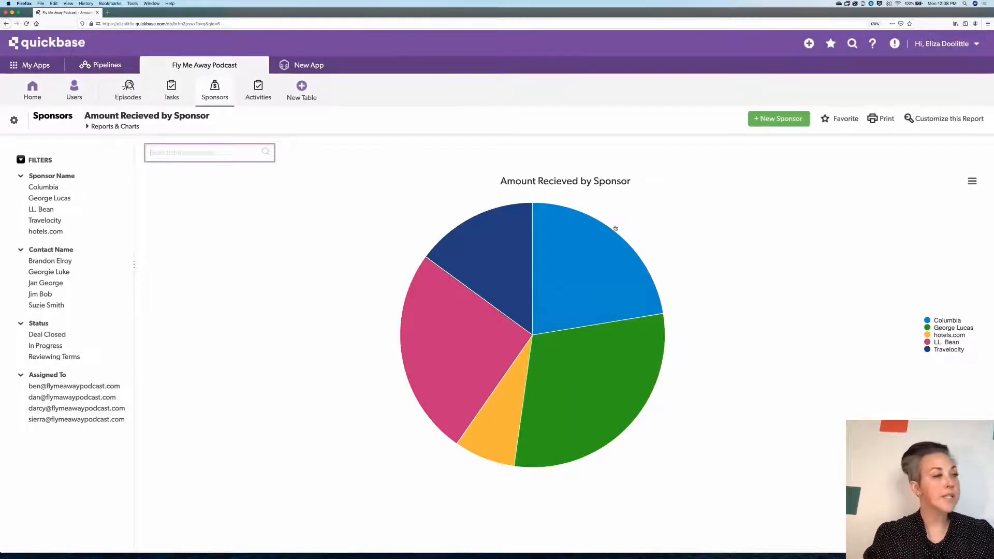
{"action": "left_click", "coordinate": [591, 252]}
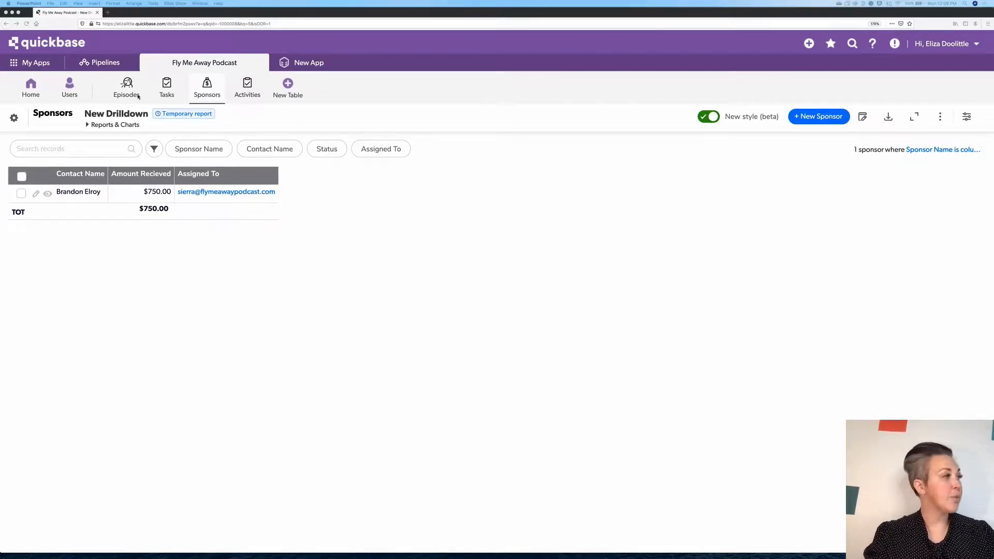
- Start a new chart report on the Tasks table
{"action": "left_click", "coordinate": [168, 89]}
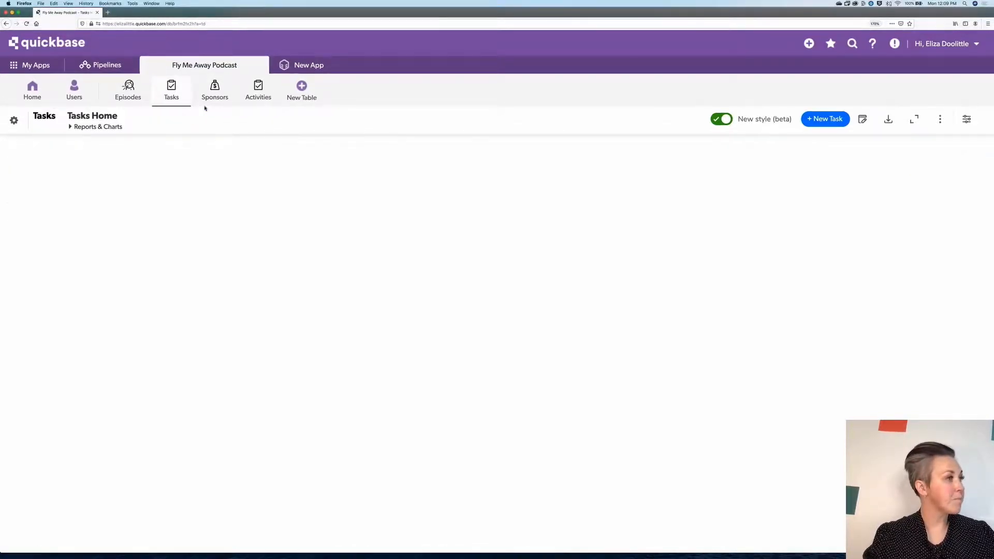
{"action": "left_click", "coordinate": [100, 124]}
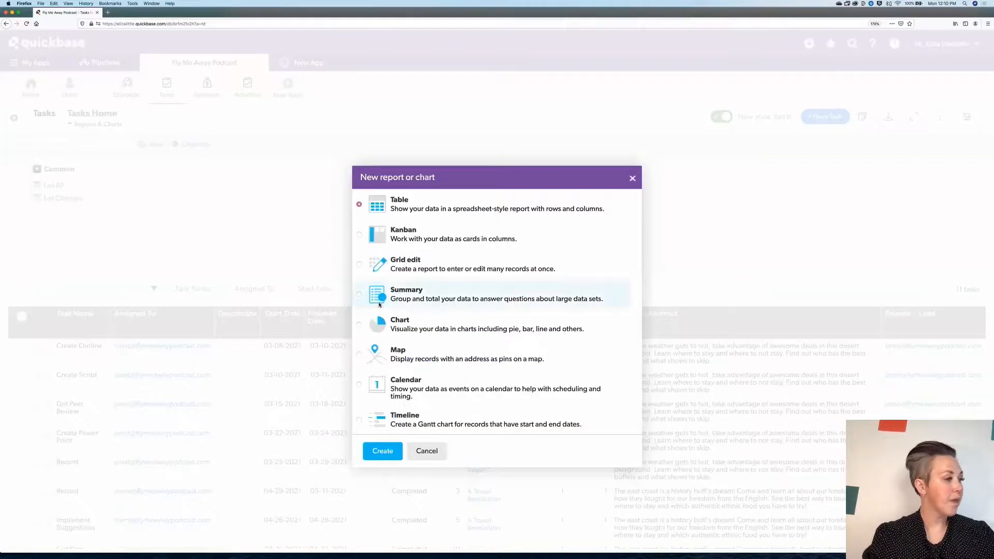
{"action": "left_click", "coordinate": [359, 325]}
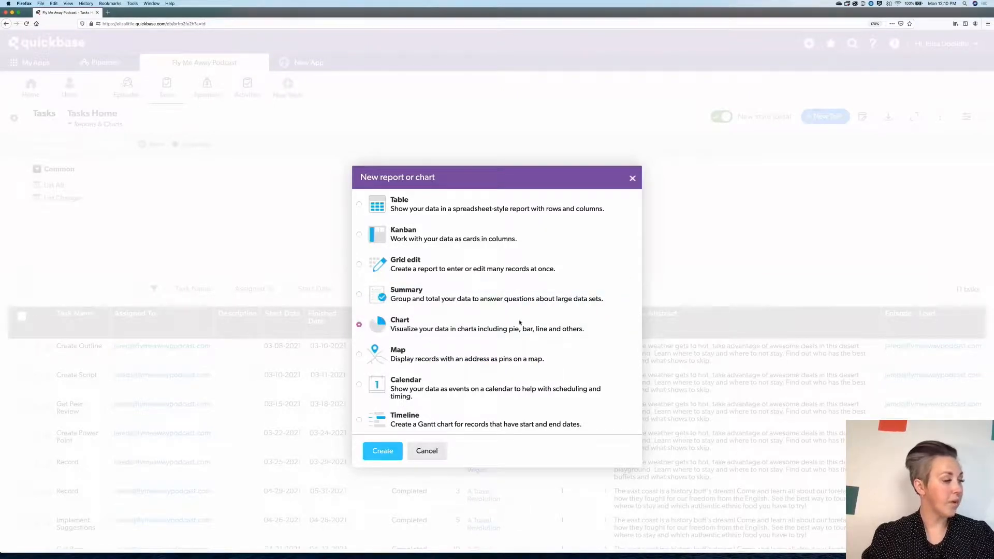
{"action": "scroll", "coordinate": [525, 319], "scroll_direction": "down", "scroll_amount": 5}
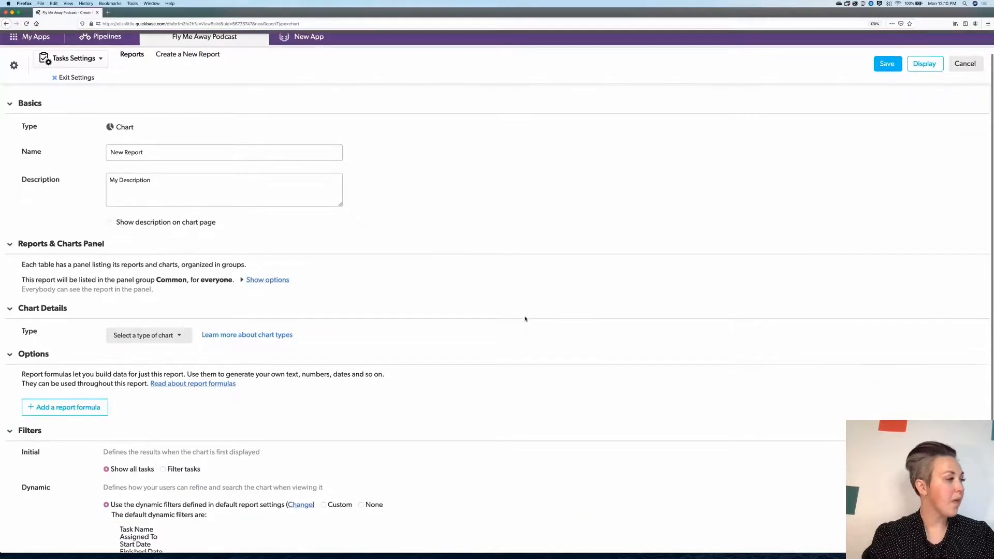
- Set the chart type to Bubble
{"action": "left_click", "coordinate": [184, 228]}
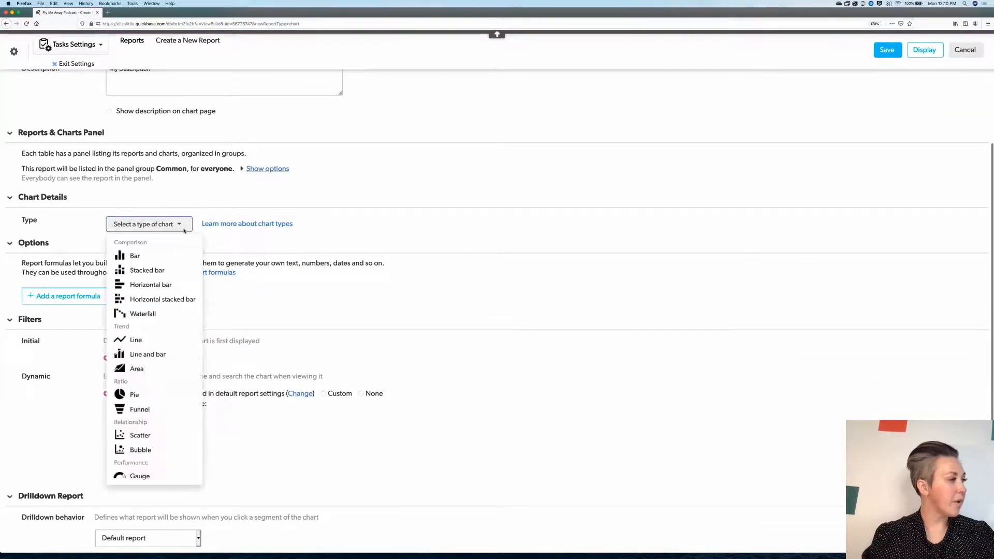
{"action": "left_click", "coordinate": [150, 448]}
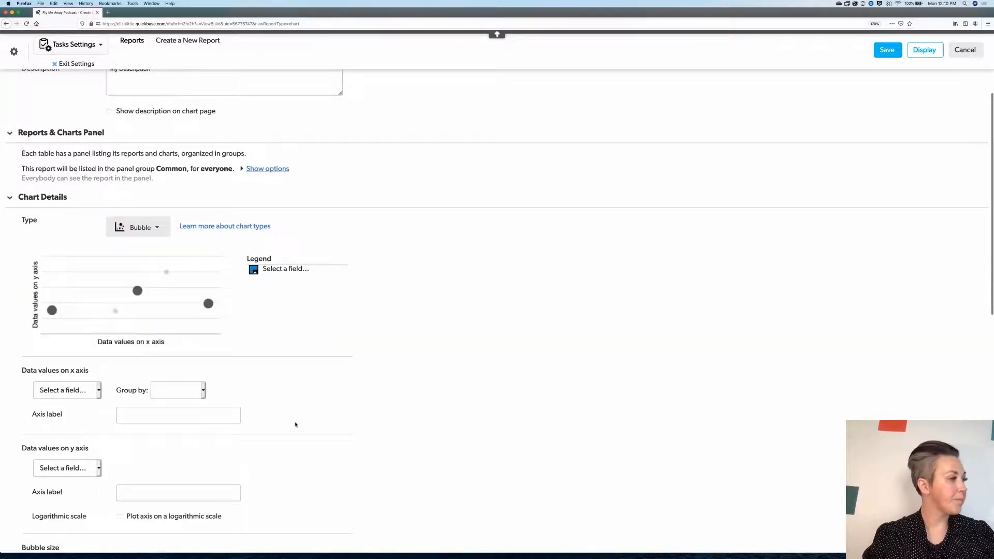
{"action": "scroll", "coordinate": [413, 390], "scroll_direction": "down", "scroll_amount": 4}
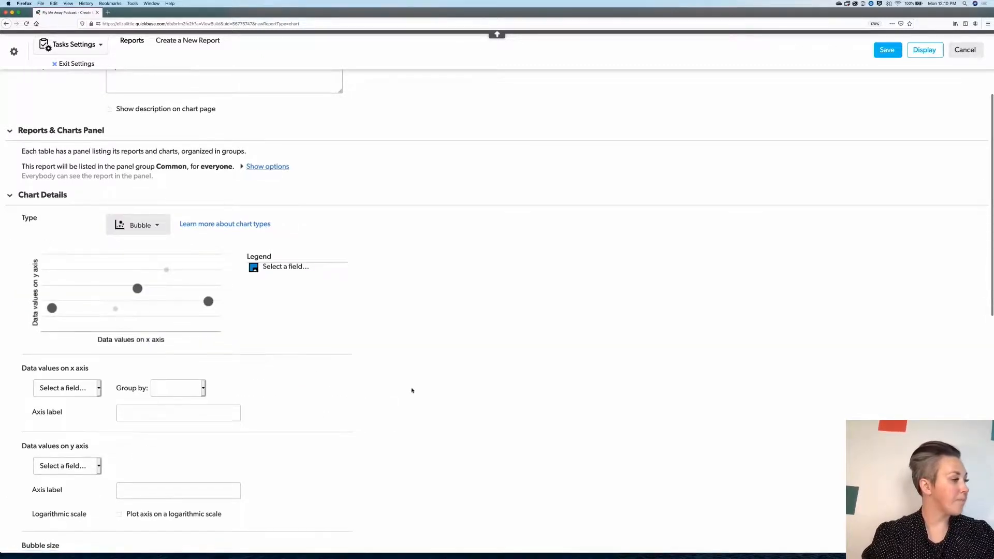
{"action": "scroll", "coordinate": [413, 390], "scroll_direction": "down", "scroll_amount": 2}
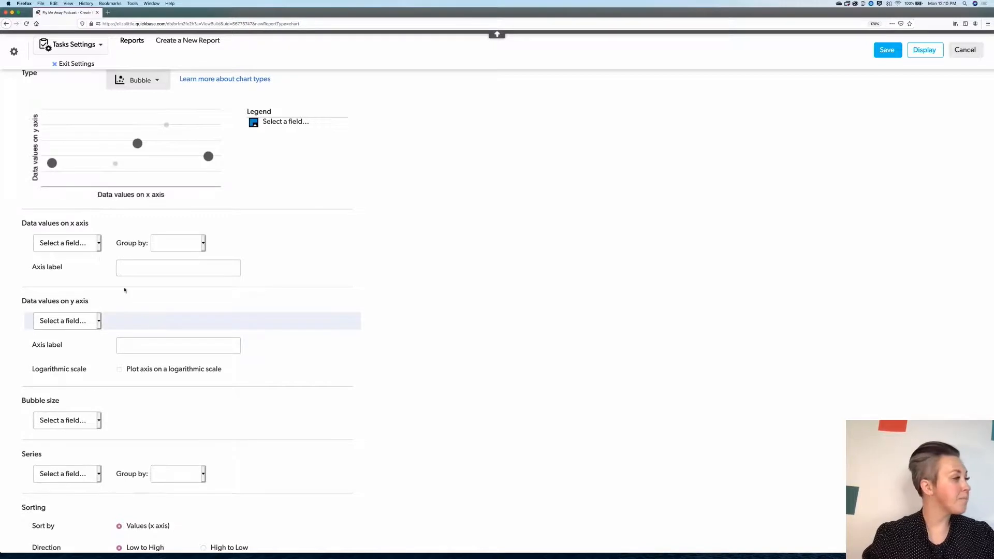
- Set the x-axis data values to Status
{"action": "left_click", "coordinate": [99, 247]}
{"action": "left_click", "coordinate": [99, 246]}
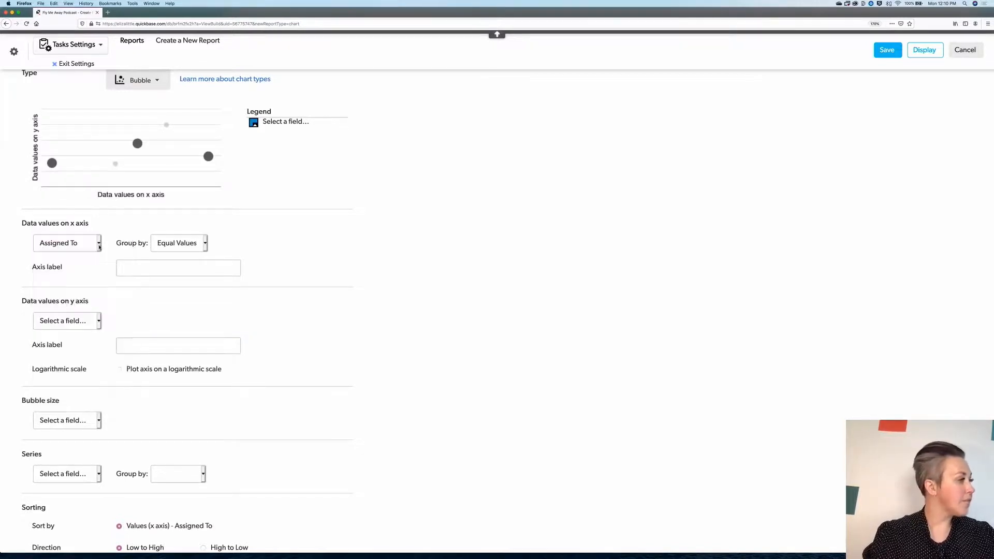
{"action": "left_click", "coordinate": [99, 247]}
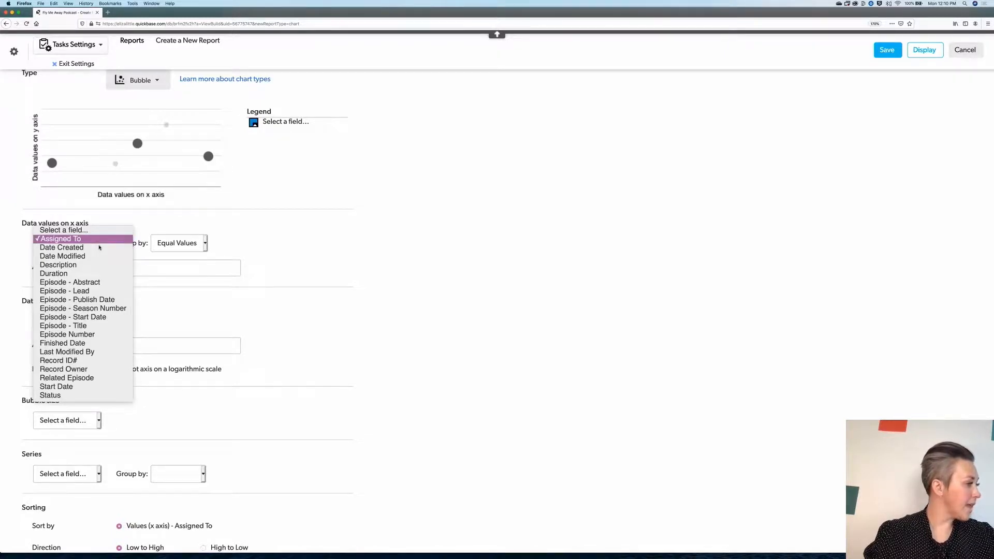
{"action": "scroll", "coordinate": [101, 290], "scroll_direction": "down", "scroll_amount": 1}
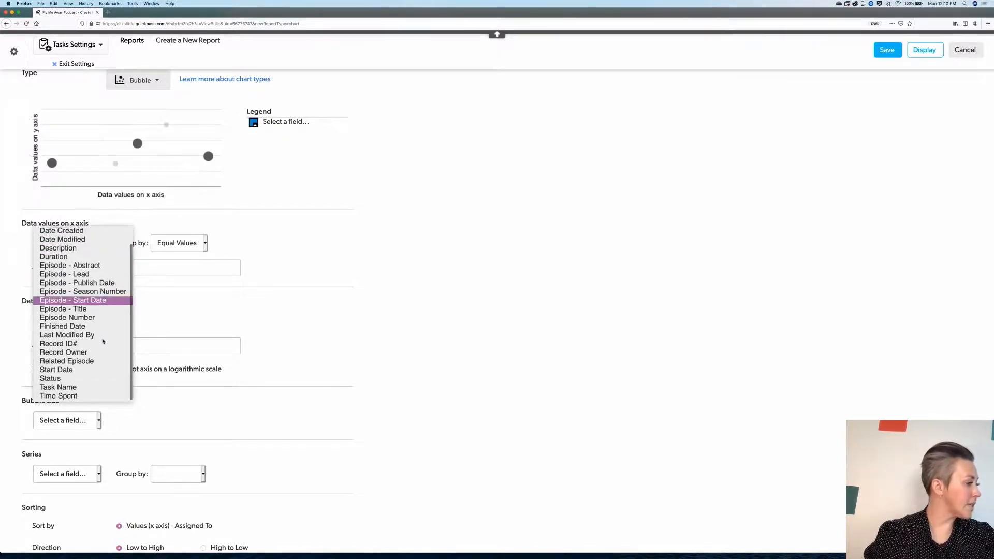
{"action": "left_click", "coordinate": [102, 380]}
- Set the y-axis data values to Time Spent, summed
{"action": "left_click", "coordinate": [99, 322]}
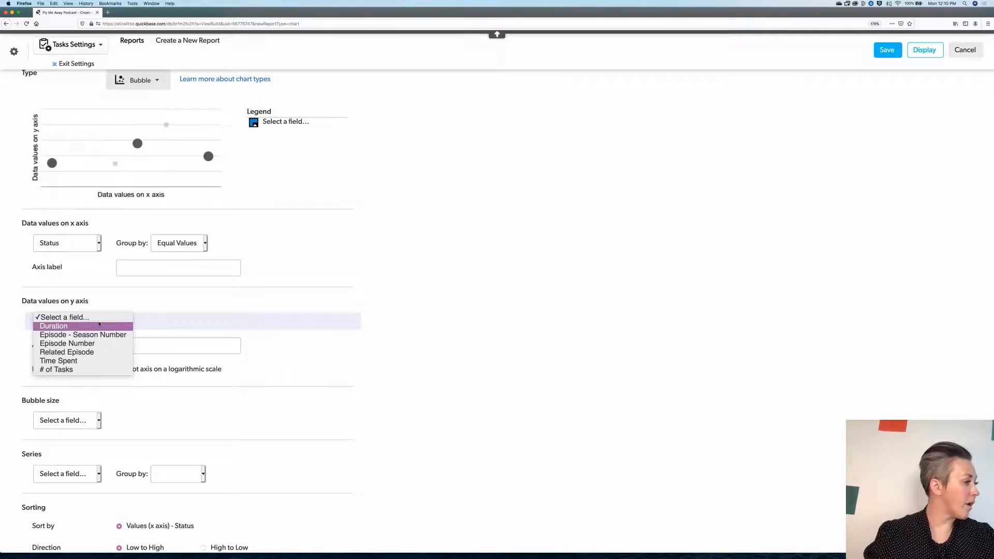
{"action": "left_click", "coordinate": [100, 362]}
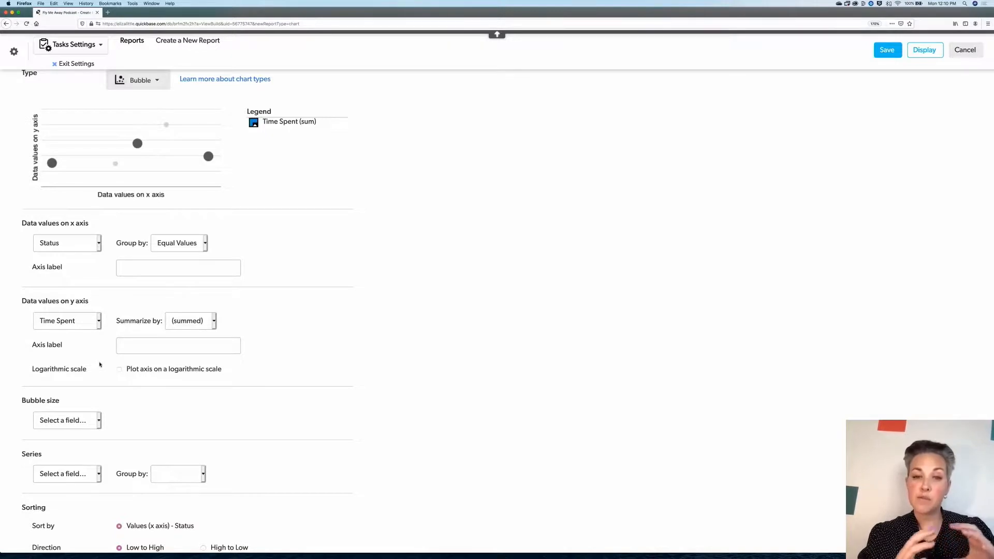
{"action": "left_click", "coordinate": [101, 323]}
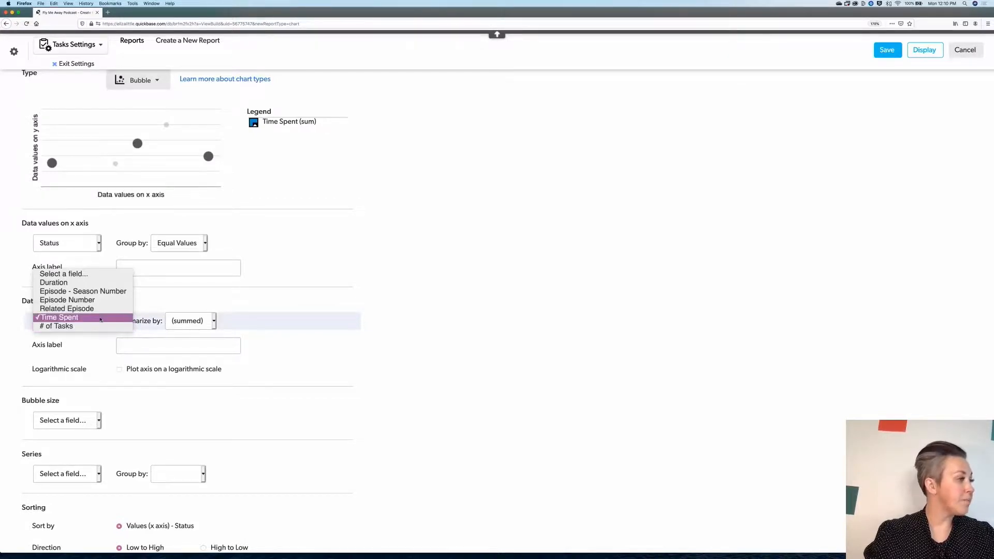
{"action": "left_click", "coordinate": [100, 318]}
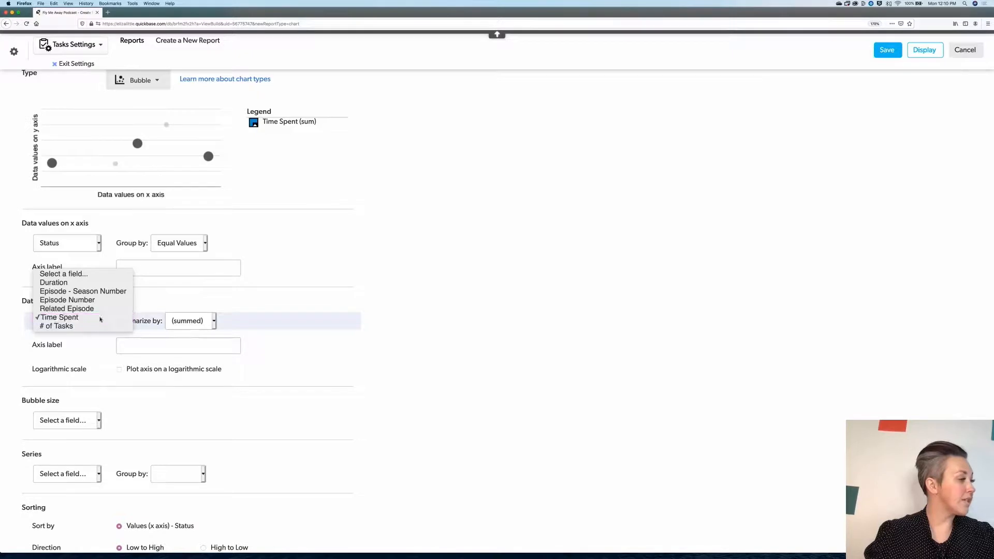
{"action": "scroll", "coordinate": [237, 389], "scroll_direction": "down", "scroll_amount": 2}
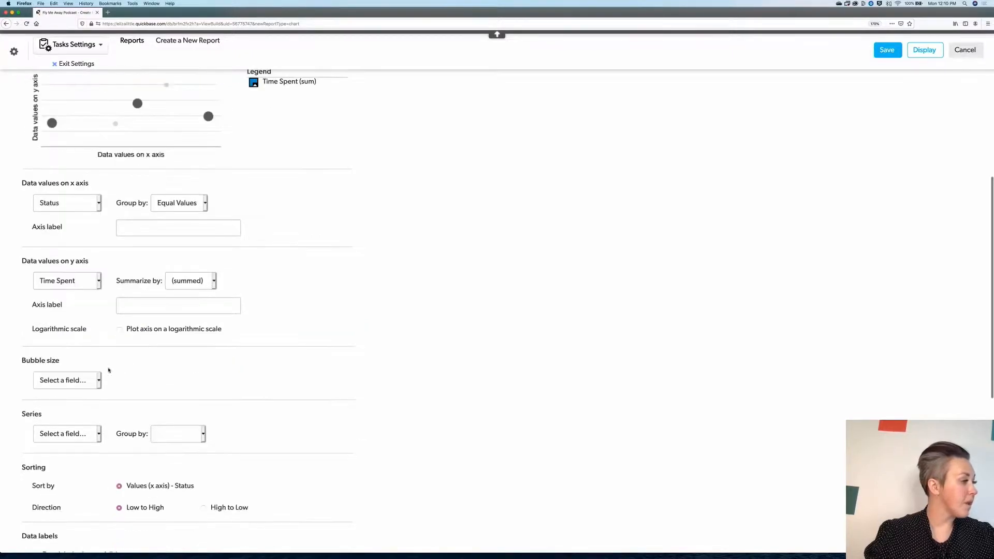
- Set the bubble size to Time Spent and display the bubble chart
{"action": "left_click", "coordinate": [95, 369]}
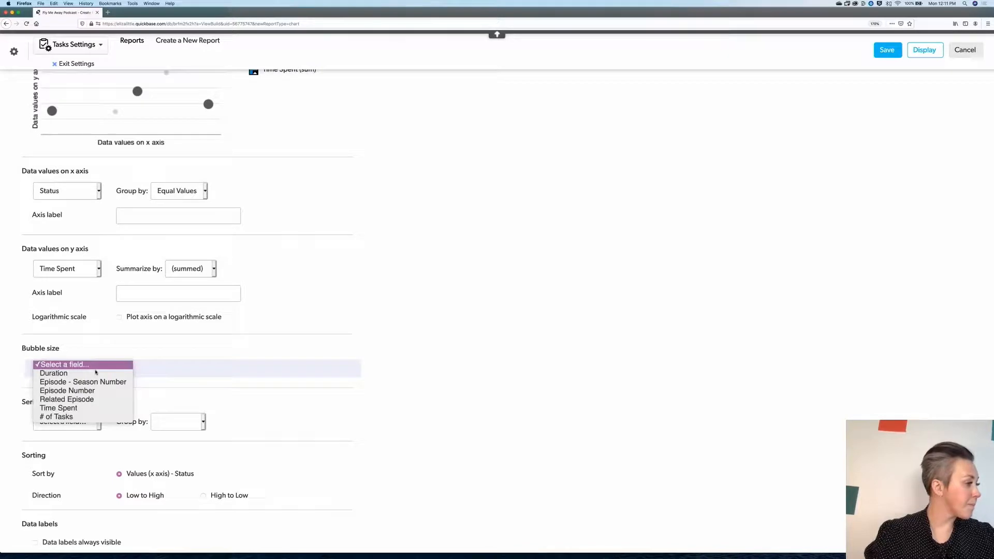
{"action": "left_click", "coordinate": [97, 408]}
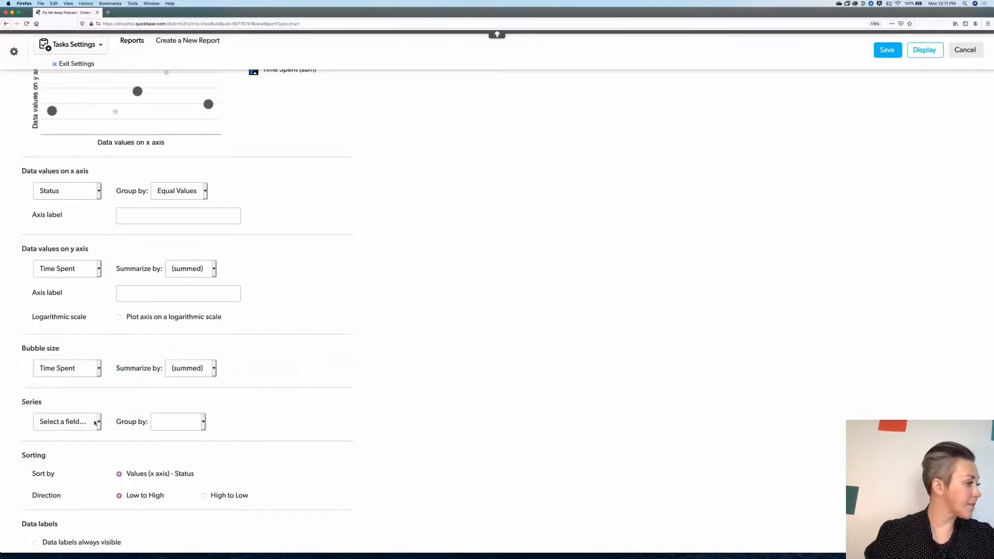
{"action": "left_click", "coordinate": [98, 424]}
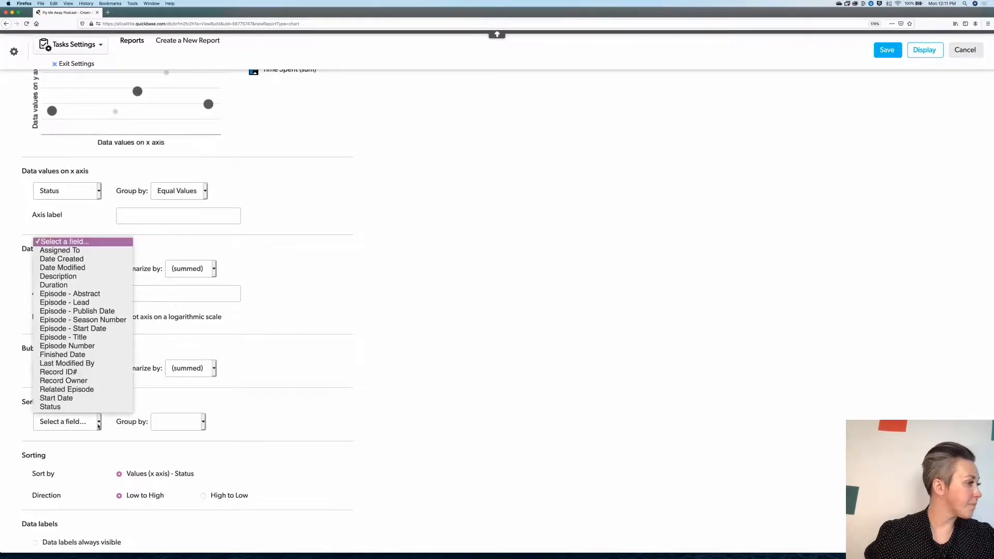
{"action": "left_click", "coordinate": [299, 415]}
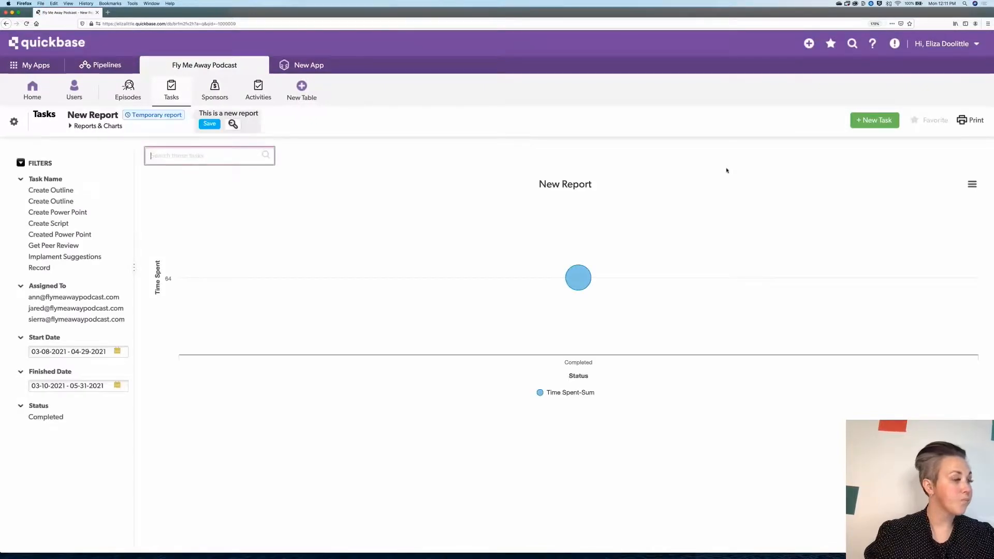
- Open the Completed bubble's drilldown records, then go back to the chart
{"action": "left_click", "coordinate": [581, 280]}
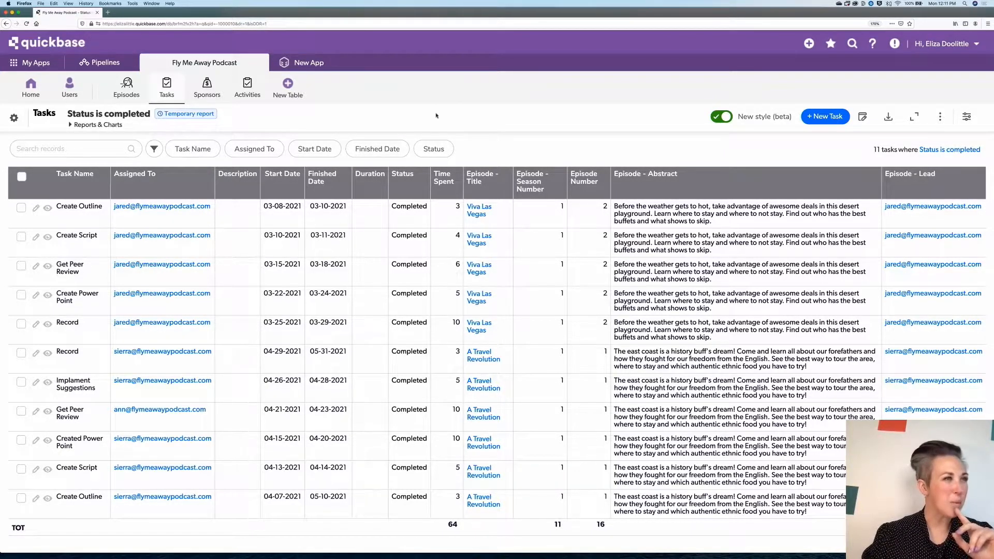
{"action": "left_click", "coordinate": [5, 24]}
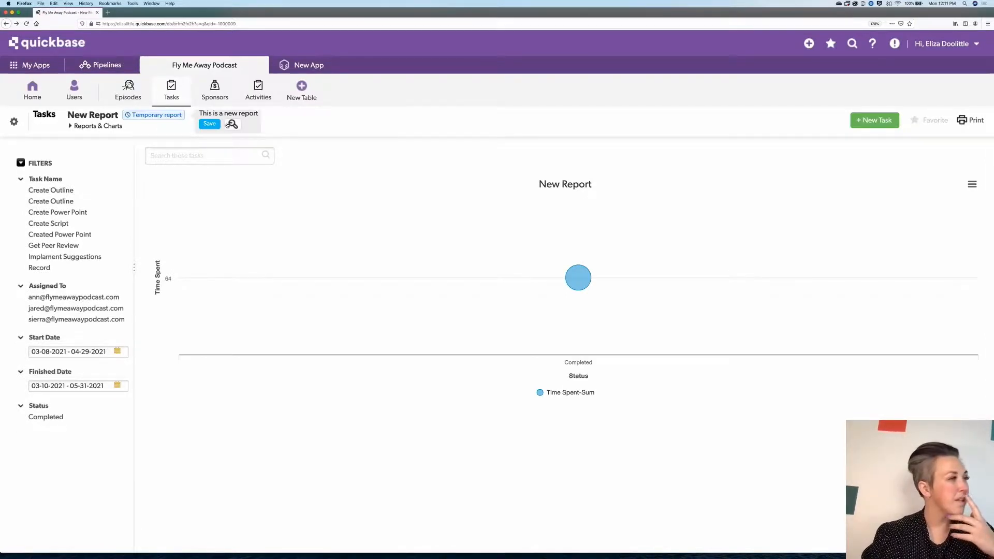
- Reopen the chart settings, change the bubble size to # of Tasks, and display the chart again
{"action": "left_click", "coordinate": [233, 124]}
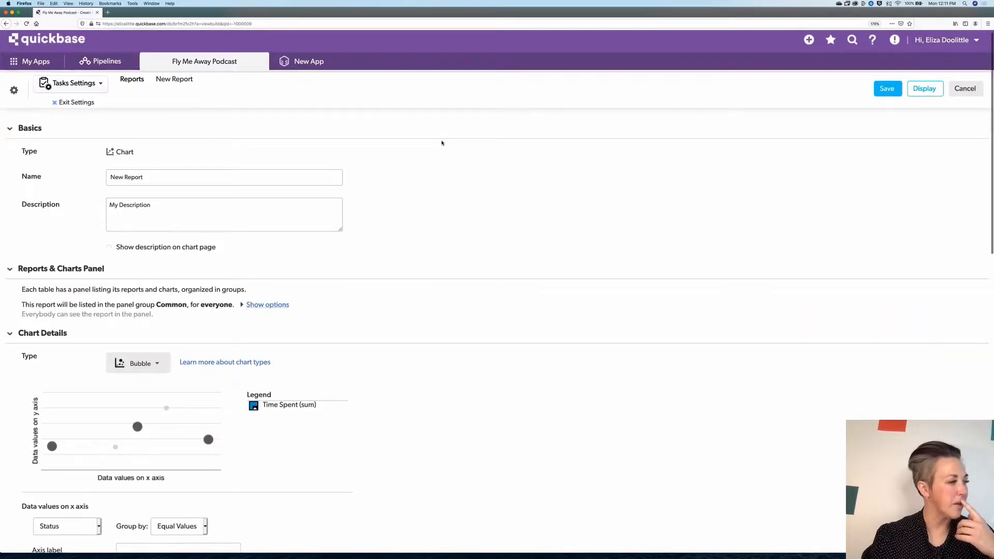
{"action": "scroll", "coordinate": [441, 143], "scroll_direction": "down", "scroll_amount": 5}
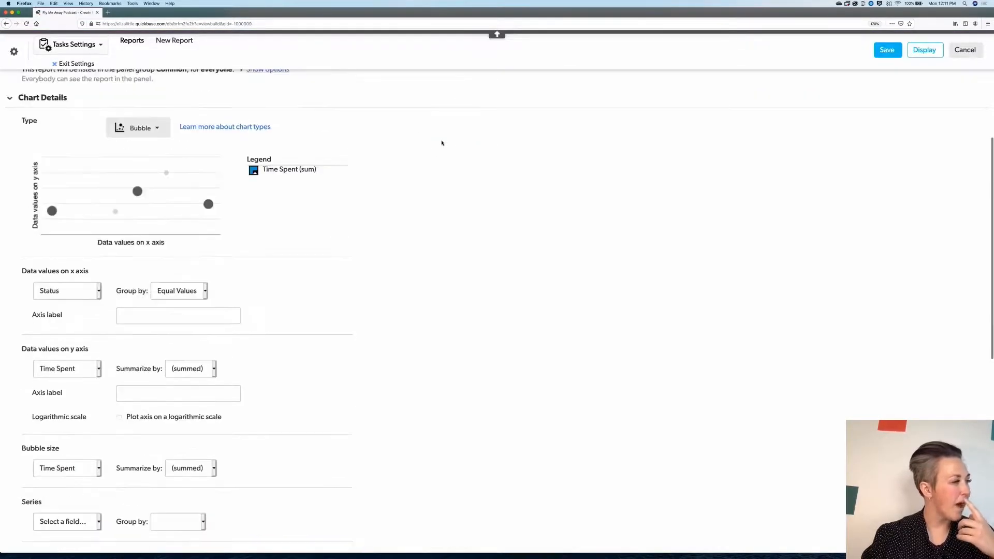
{"action": "scroll", "coordinate": [455, 133], "scroll_direction": "down", "scroll_amount": 3}
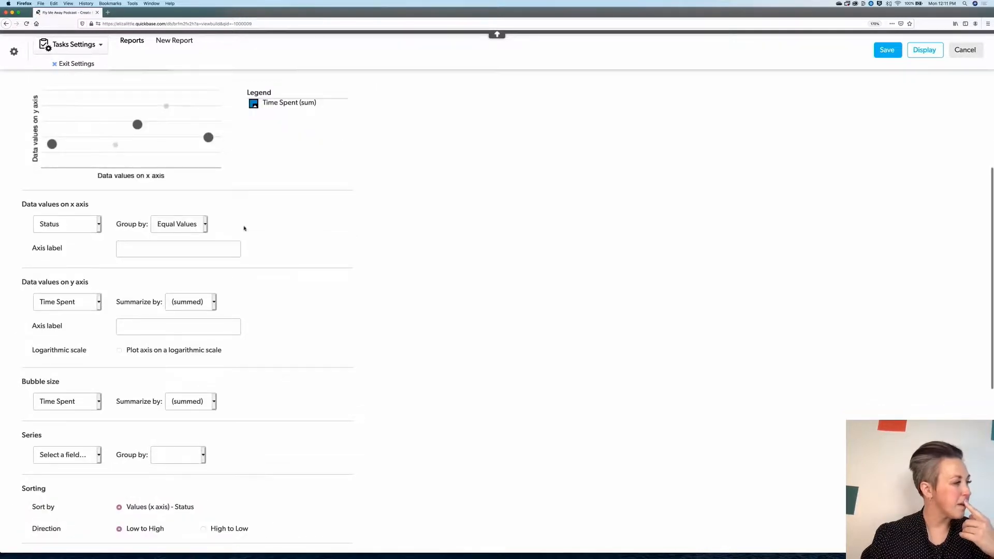
{"action": "left_click", "coordinate": [98, 402]}
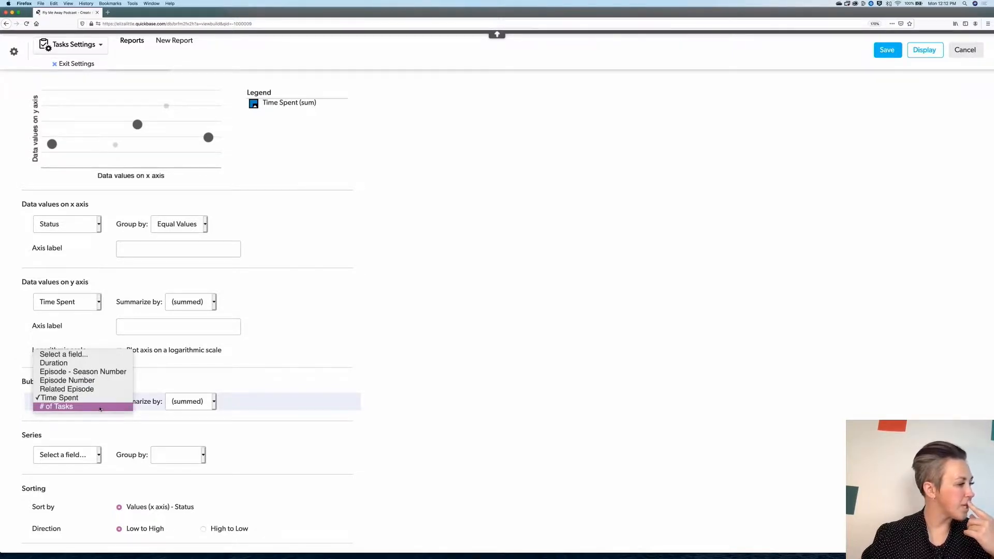
{"action": "left_click", "coordinate": [100, 407]}
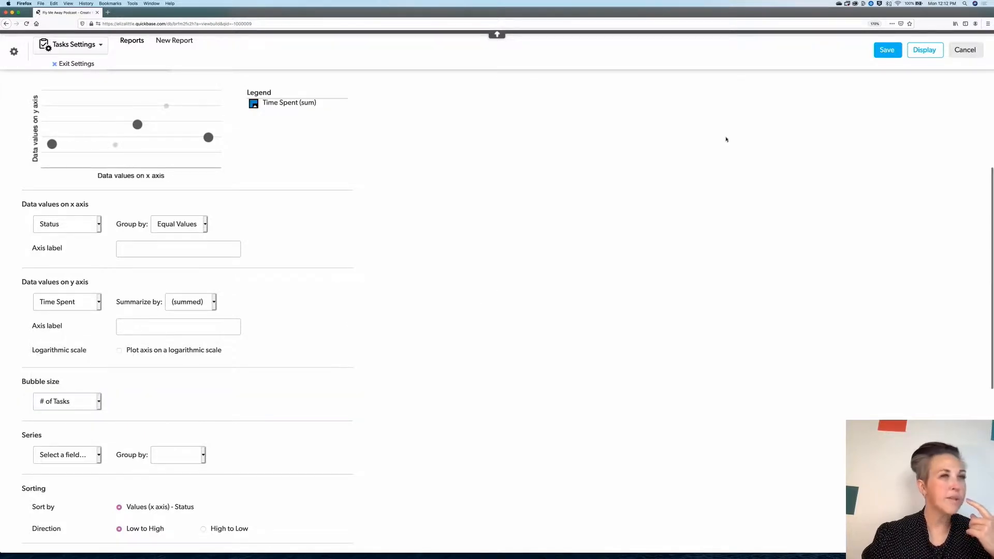
{"action": "left_click", "coordinate": [932, 52]}
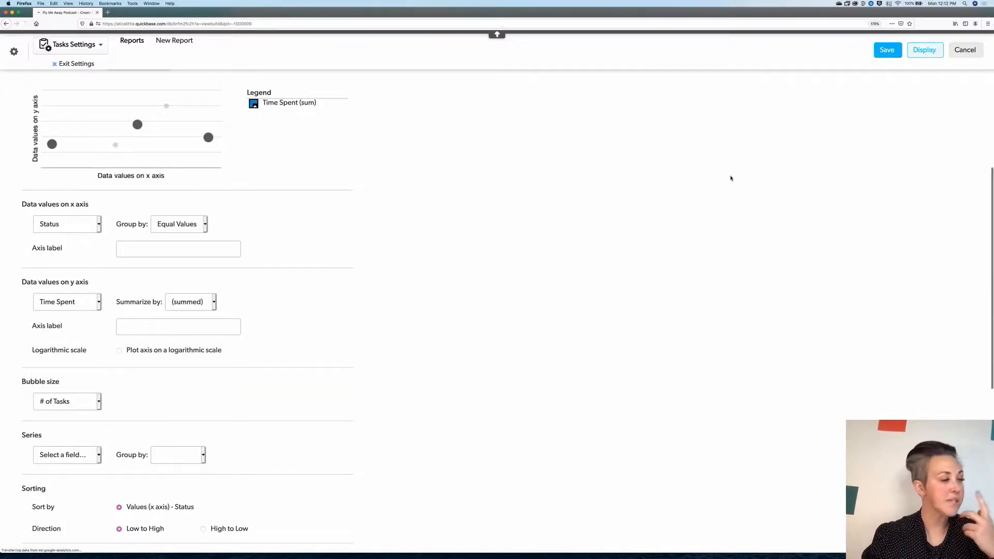